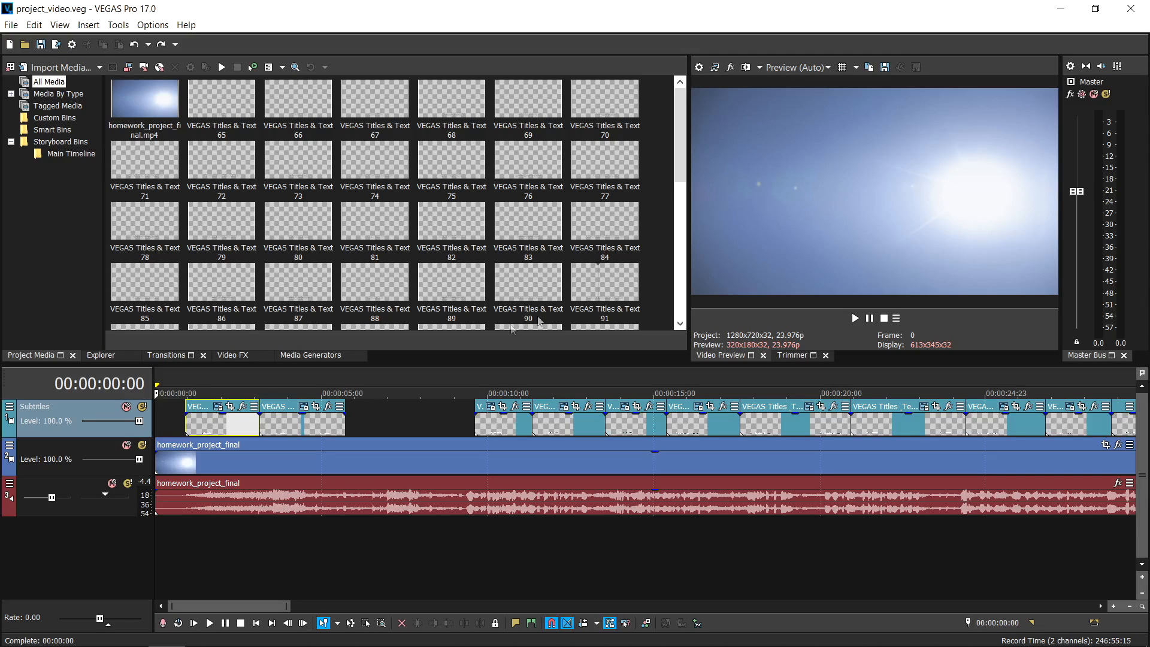
# Open the first subtitle's generated-media text settings showing the '(airplane roaring)' caption
pyautogui.click(237, 426)
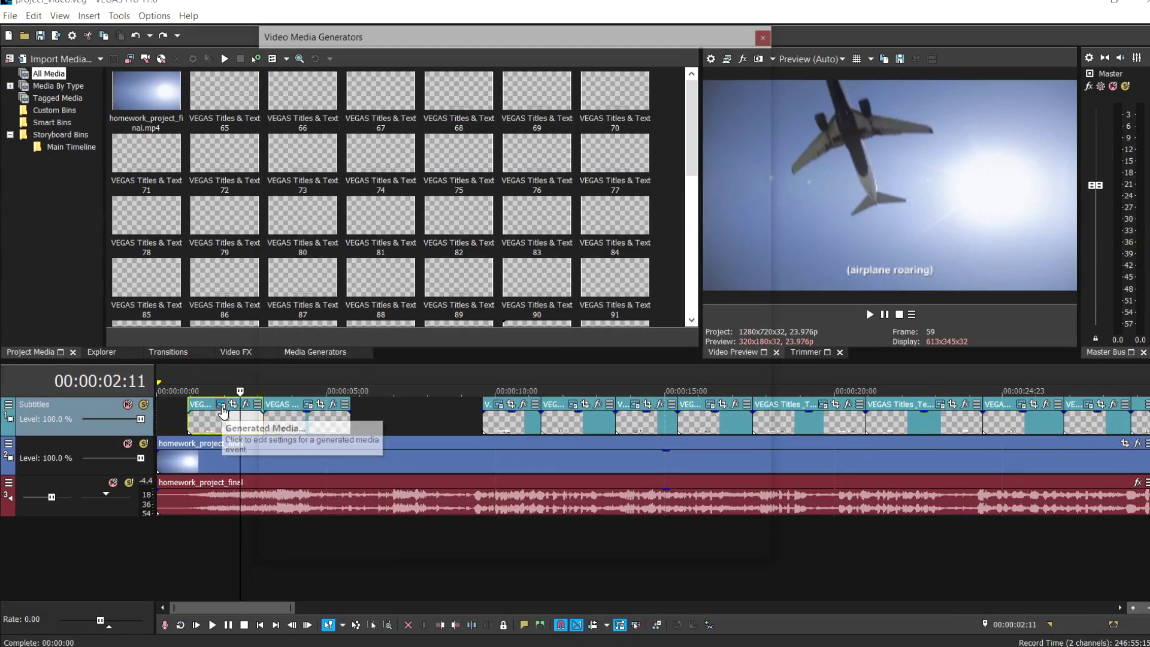
pyautogui.click(344, 328)
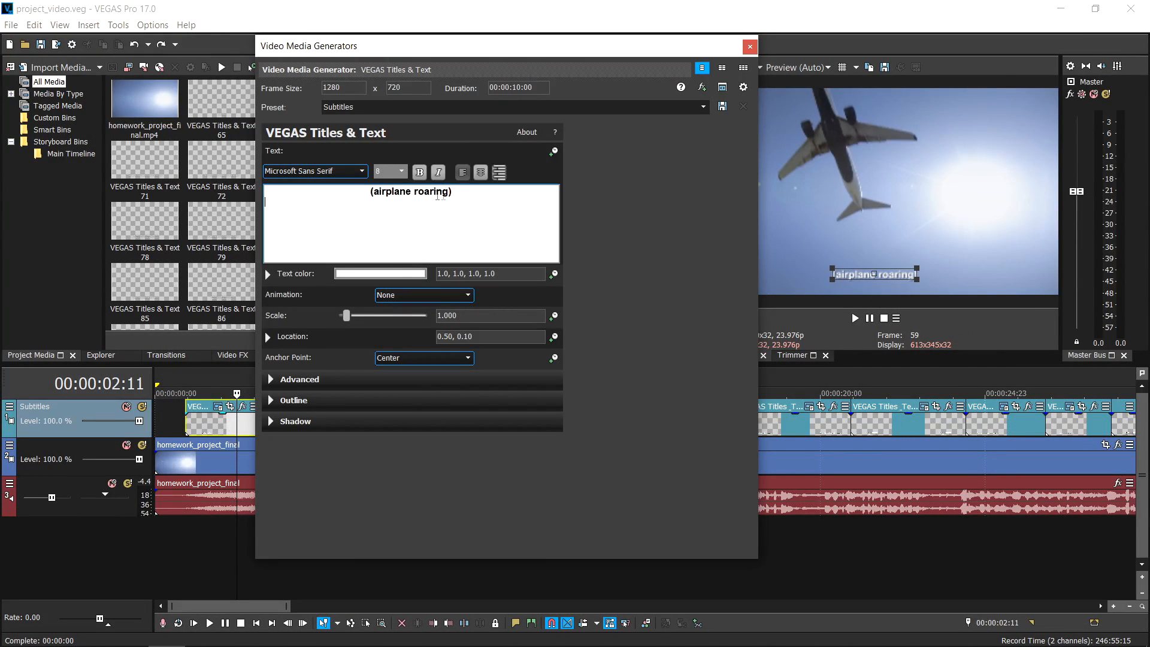
# Select the whole caption and make it italic Arial at size 18
pyautogui.tripleClick(371, 191)
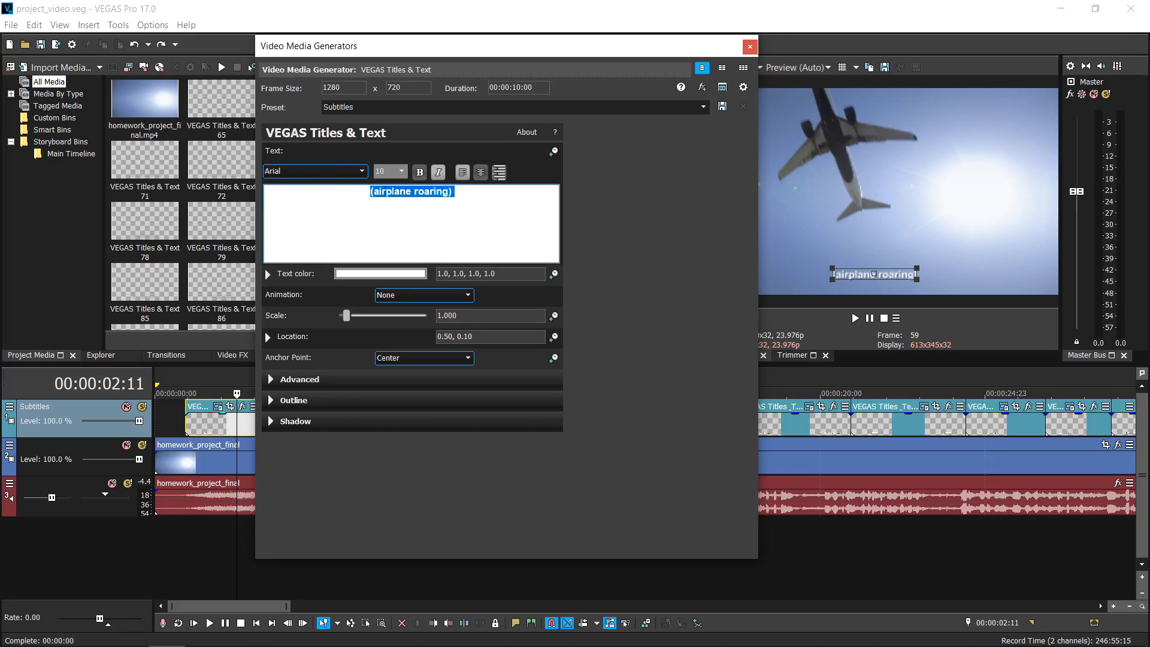
pyautogui.click(360, 171)
pyautogui.scroll(-5, 309, 315)
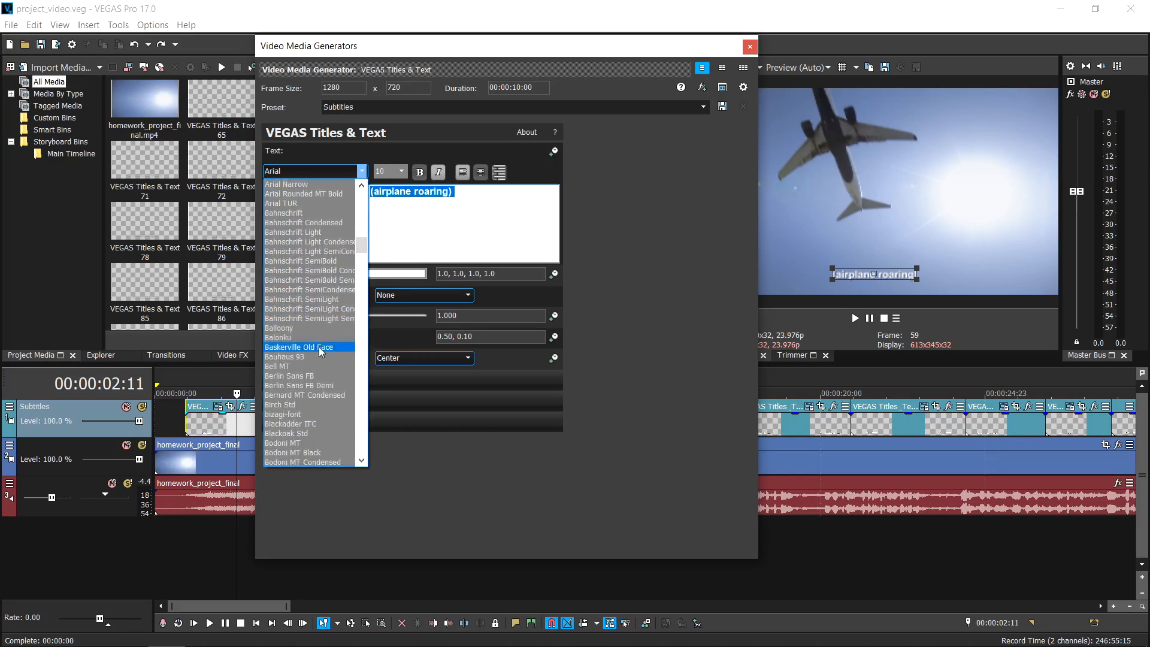
pyautogui.click(437, 171)
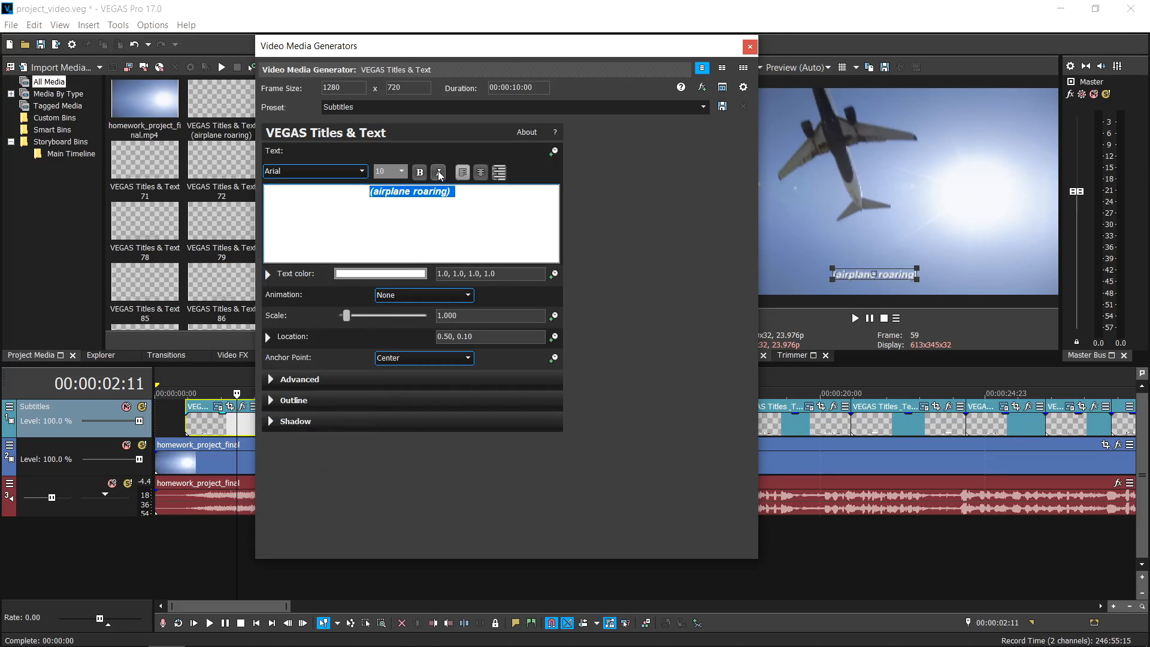
pyautogui.click(400, 172)
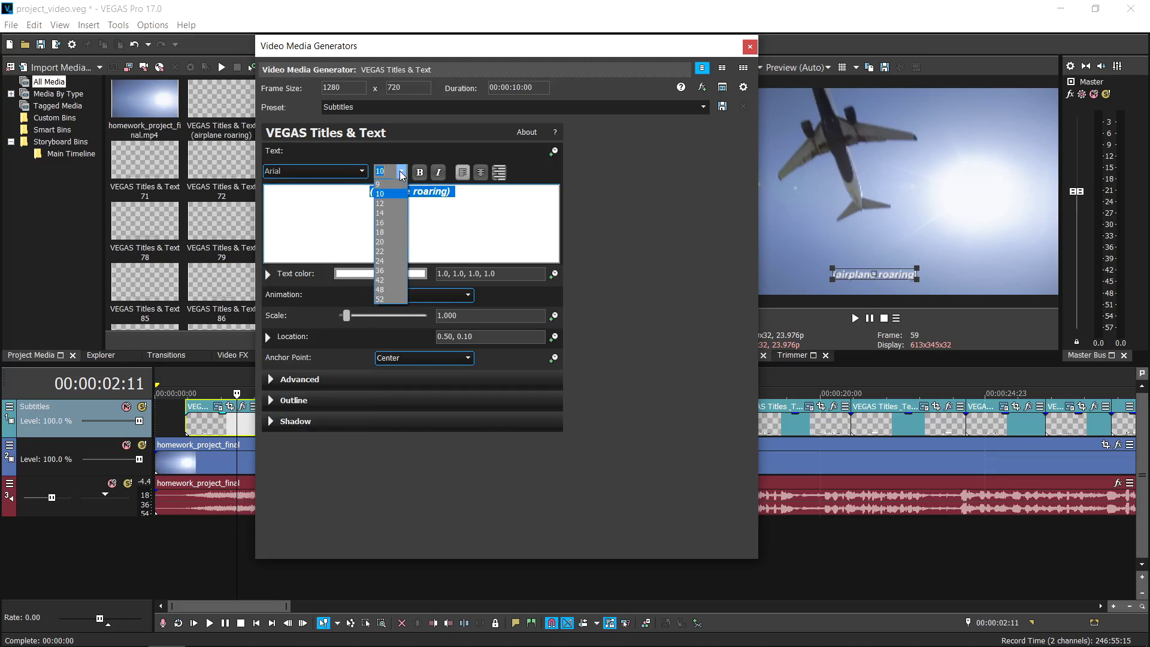
pyautogui.click(391, 235)
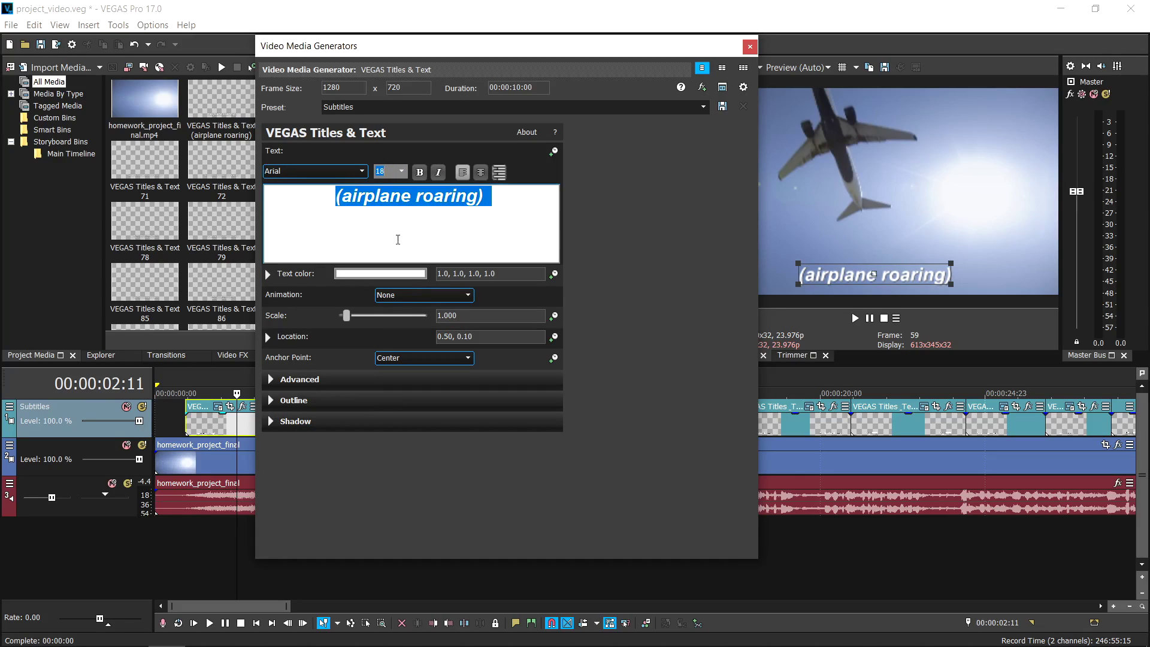
# Colour the caption text pink, leave animation unchanged, and expand the Advanced settings
pyautogui.click(395, 274)
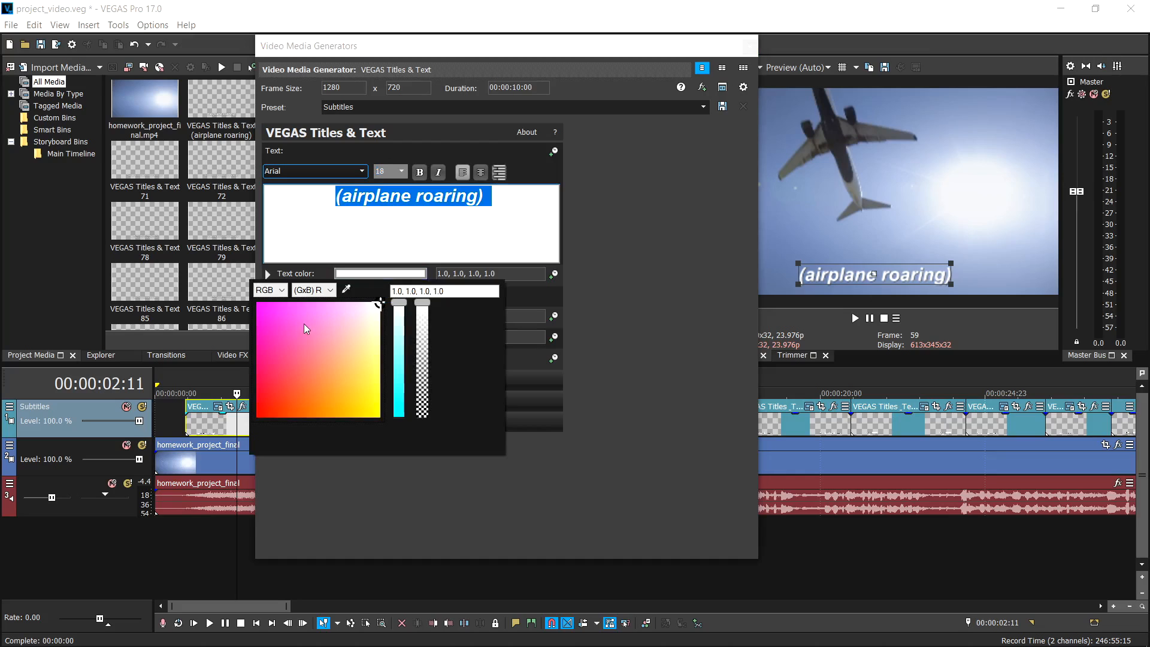
pyautogui.click(304, 324)
pyautogui.click(523, 295)
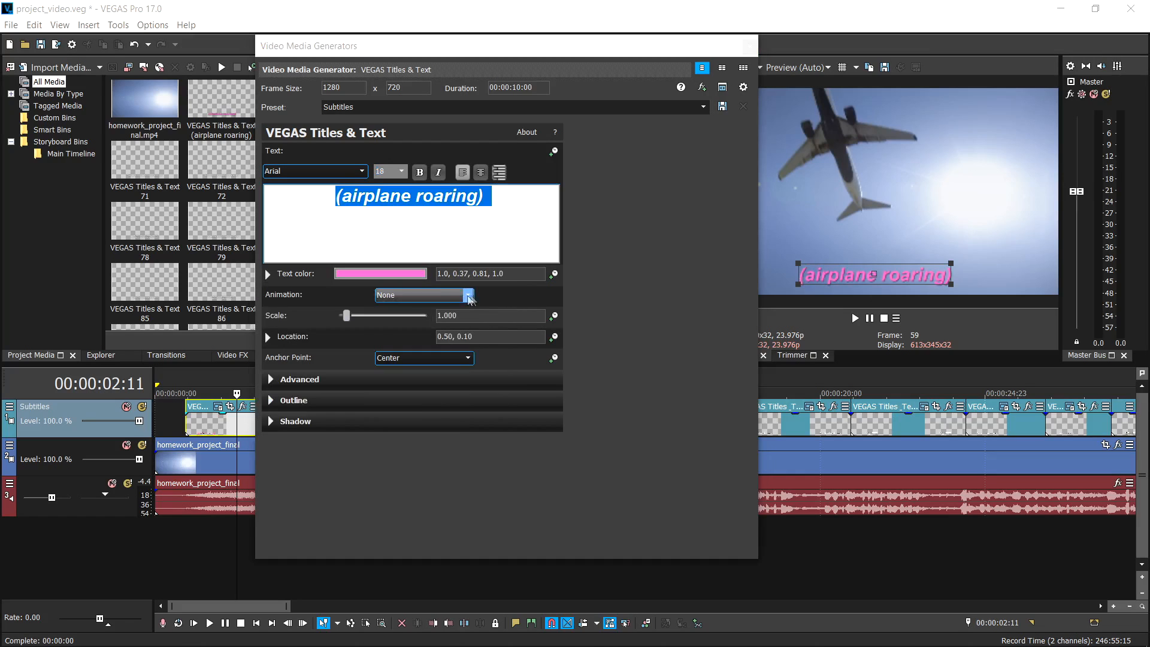
pyautogui.click(467, 295)
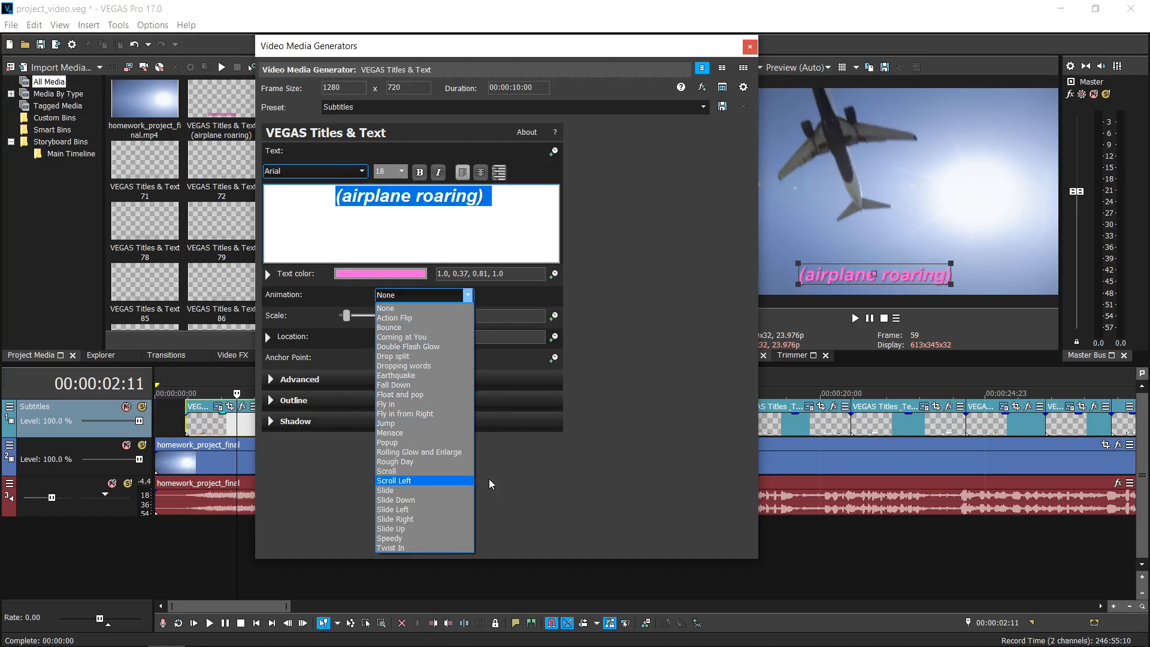
pyautogui.click(489, 478)
pyautogui.click(272, 379)
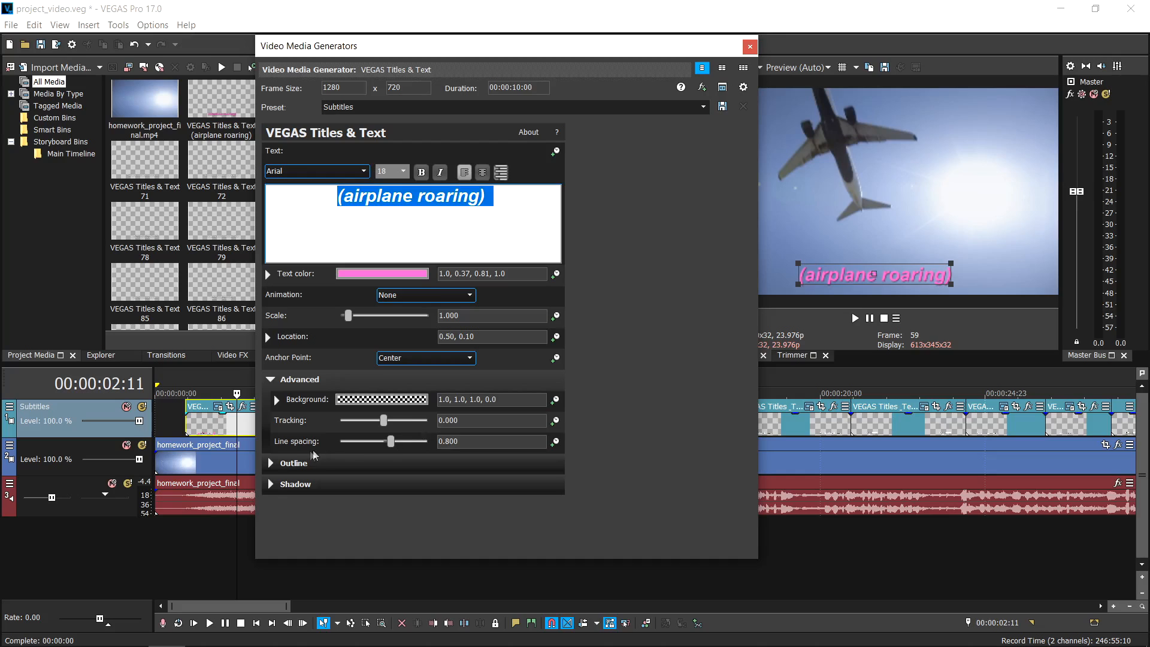
# Give the caption a yellow outline about 8.8 wide
pyautogui.click(275, 464)
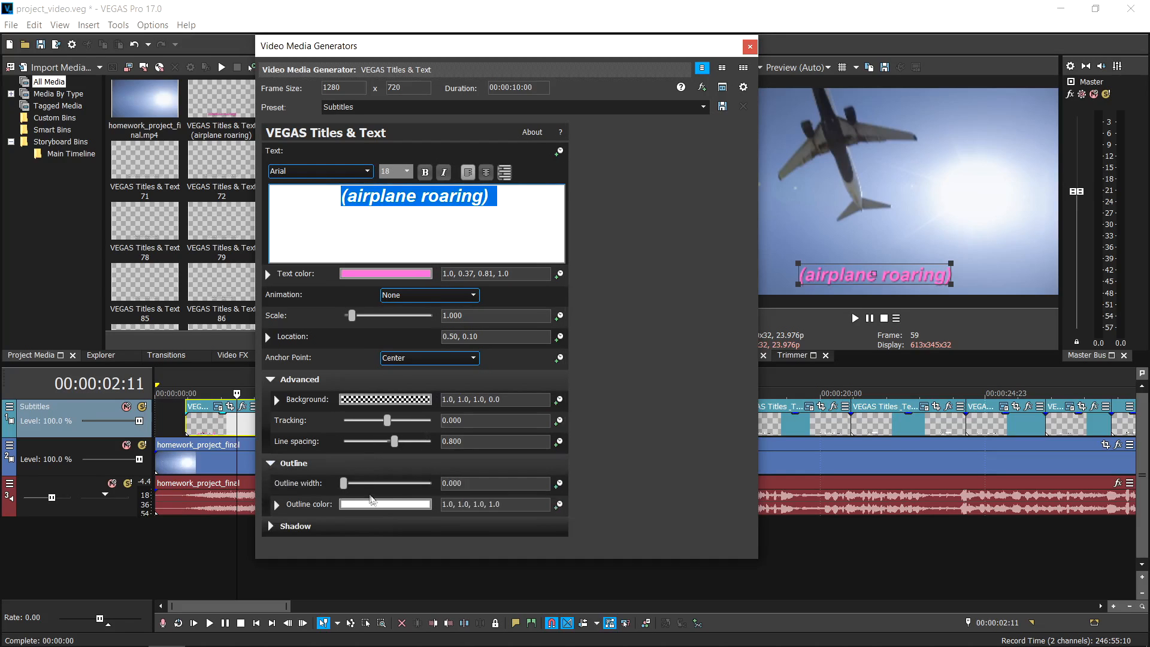
pyautogui.click(384, 504)
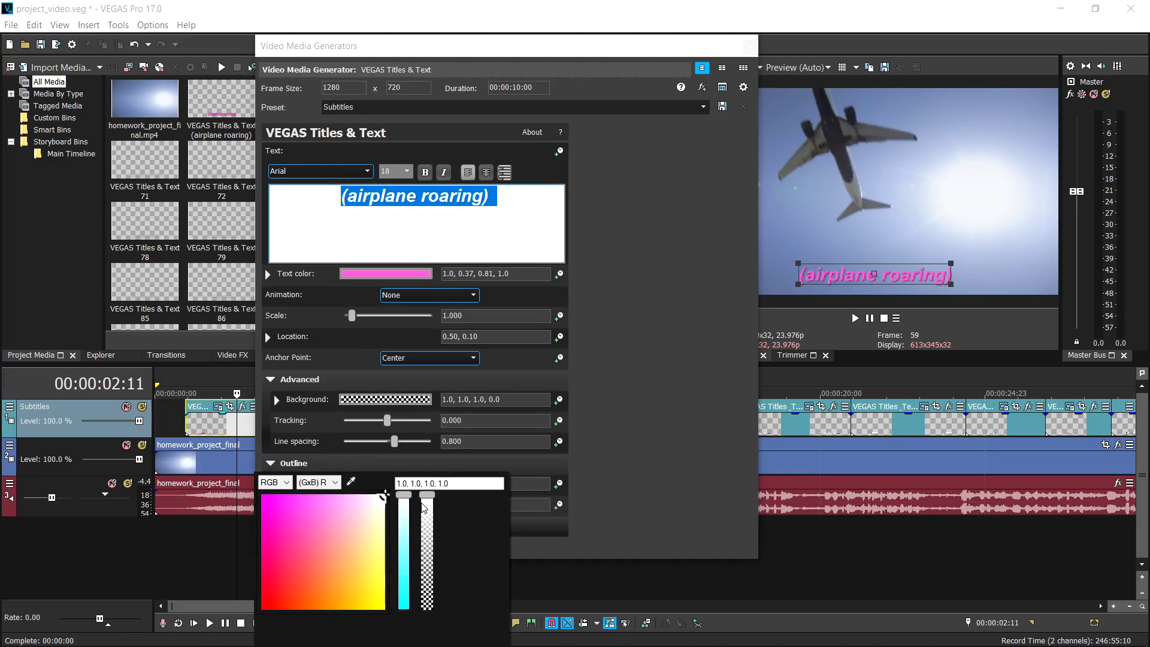
pyautogui.click(375, 573)
pyautogui.click(348, 488)
pyautogui.moveTo(345, 484); pyautogui.dragTo(422, 486)
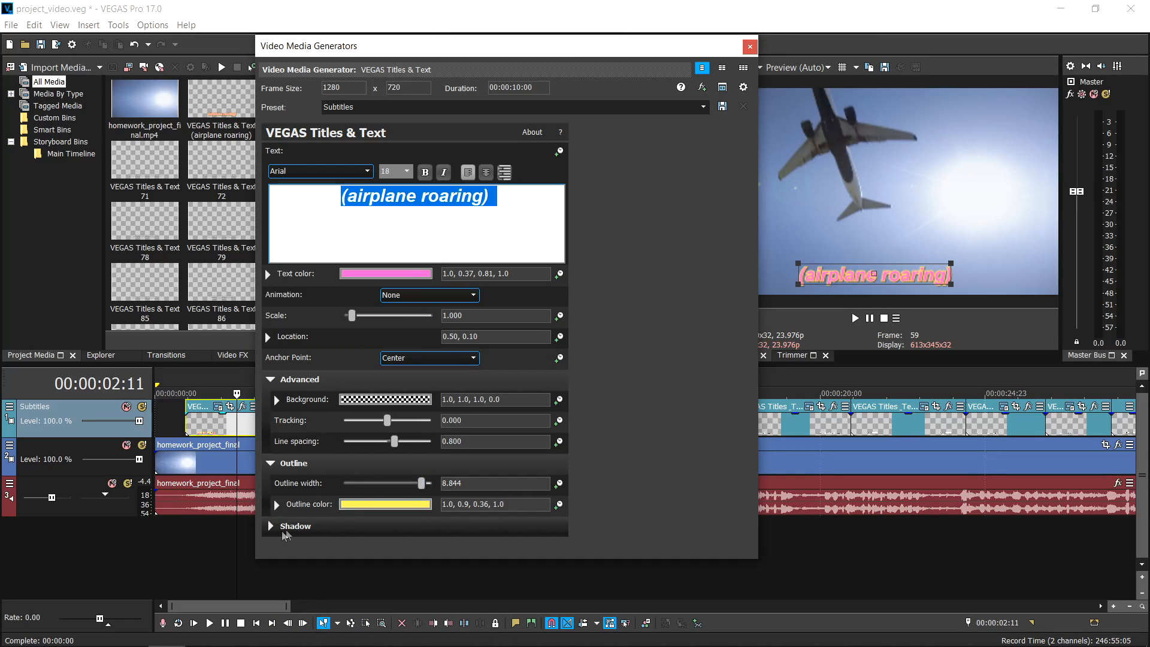
# Offset the caption's drop shadow sideways and vertically, then close the settings
pyautogui.click(272, 527)
pyautogui.scroll(-2, 340, 525)
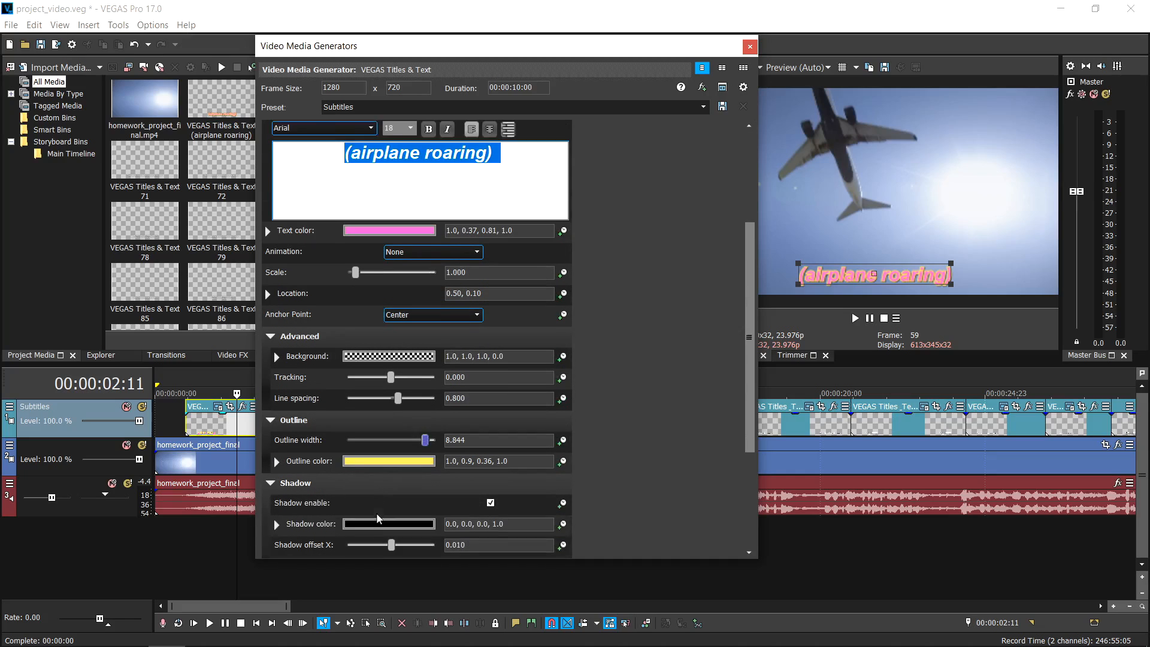
pyautogui.scroll(-1, 340, 467)
pyautogui.moveTo(393, 502)
pyautogui.mouseDown()
pyautogui.moveTo(401, 522)
pyautogui.moveTo(387, 522)
pyautogui.mouseUp()
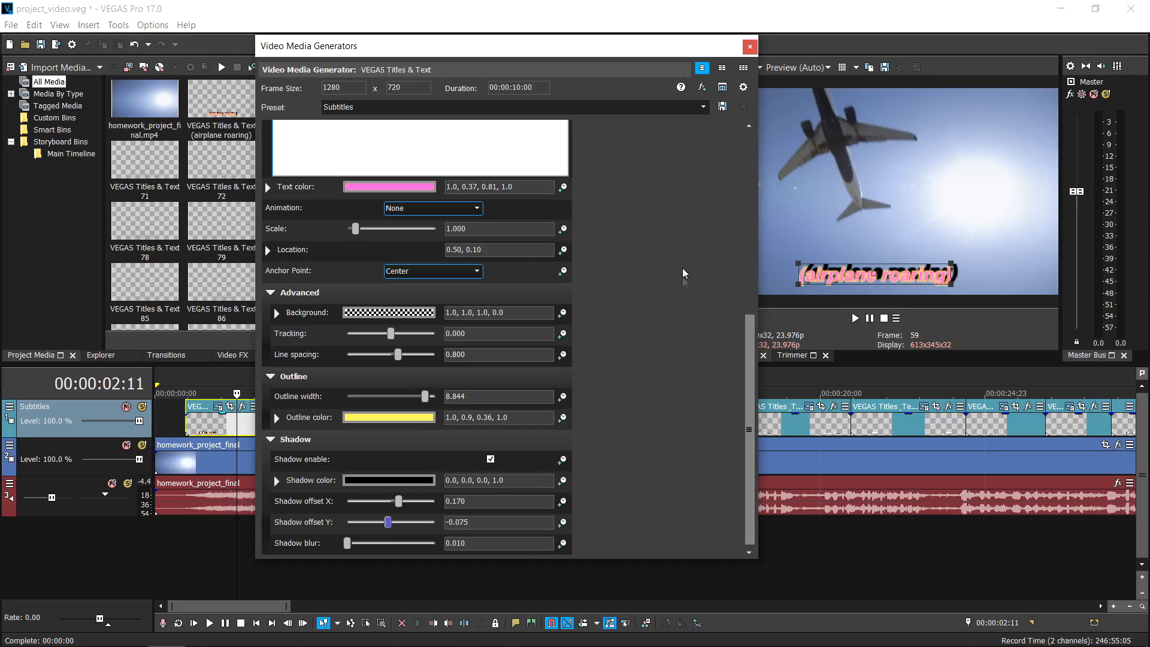
pyautogui.click(750, 46)
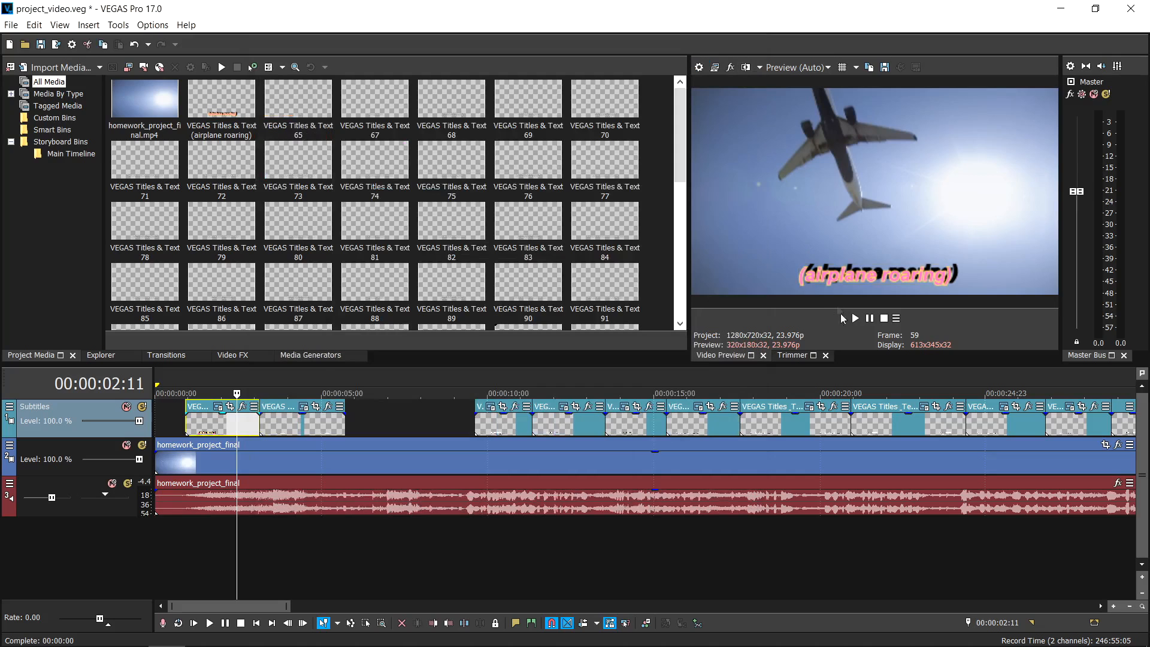
# Play the project to review the caption, then jump to the airplane roaring CC marker
pyautogui.click(855, 318)
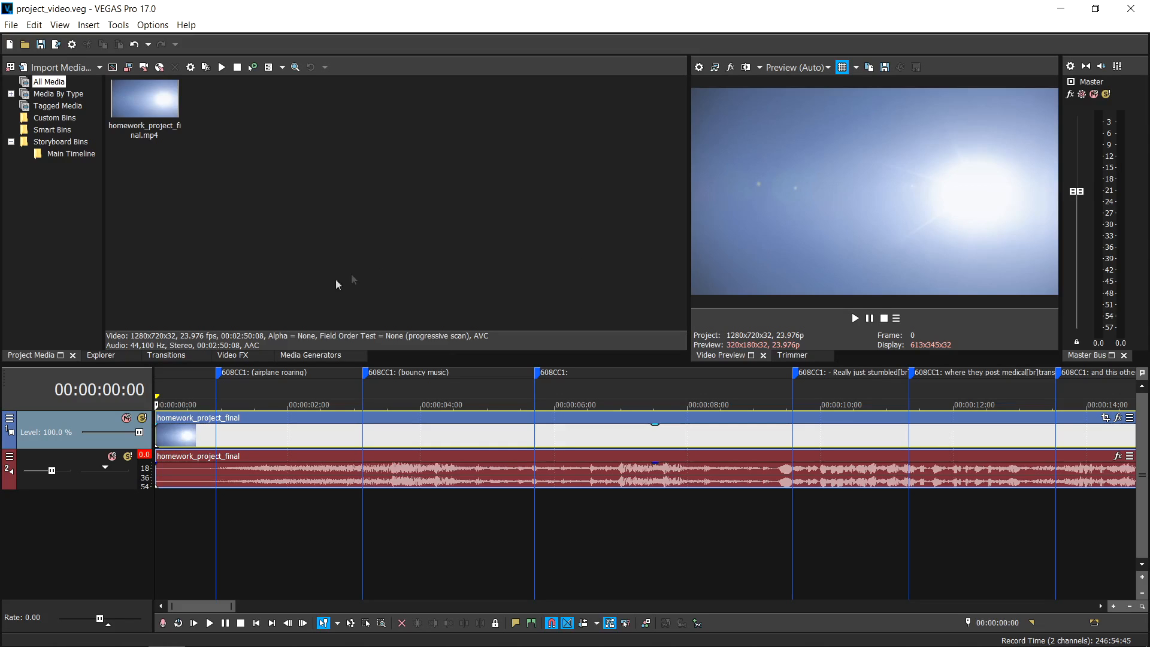
pyautogui.click(220, 379)
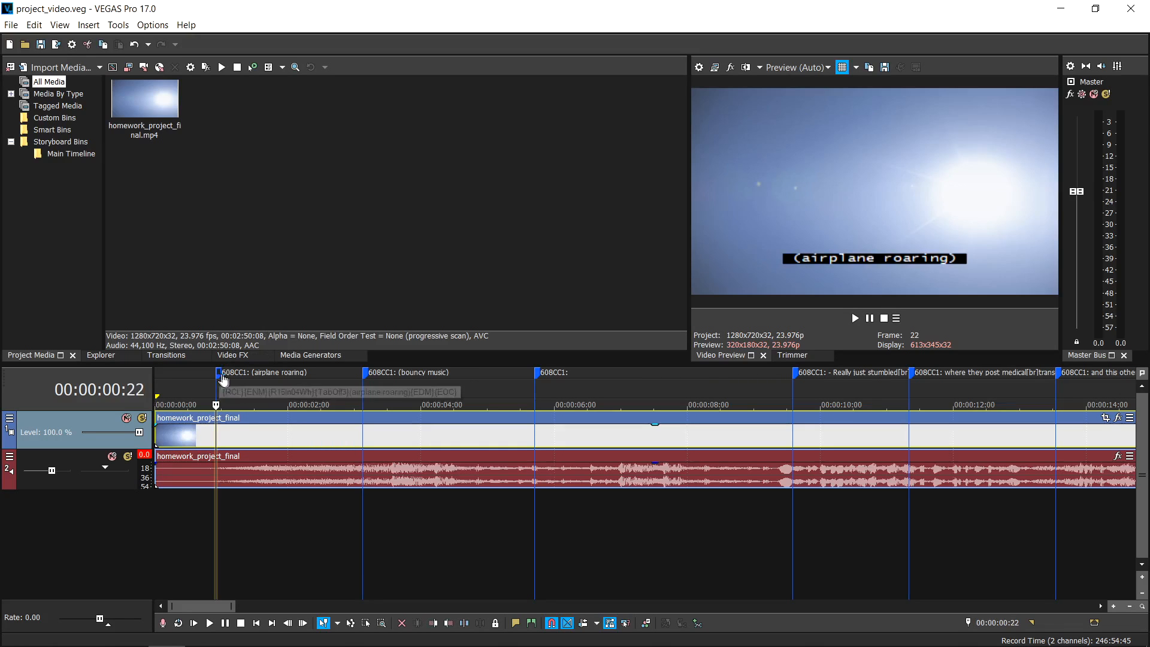
pyautogui.moveTo(222, 378); pyautogui.dragTo(199, 380)
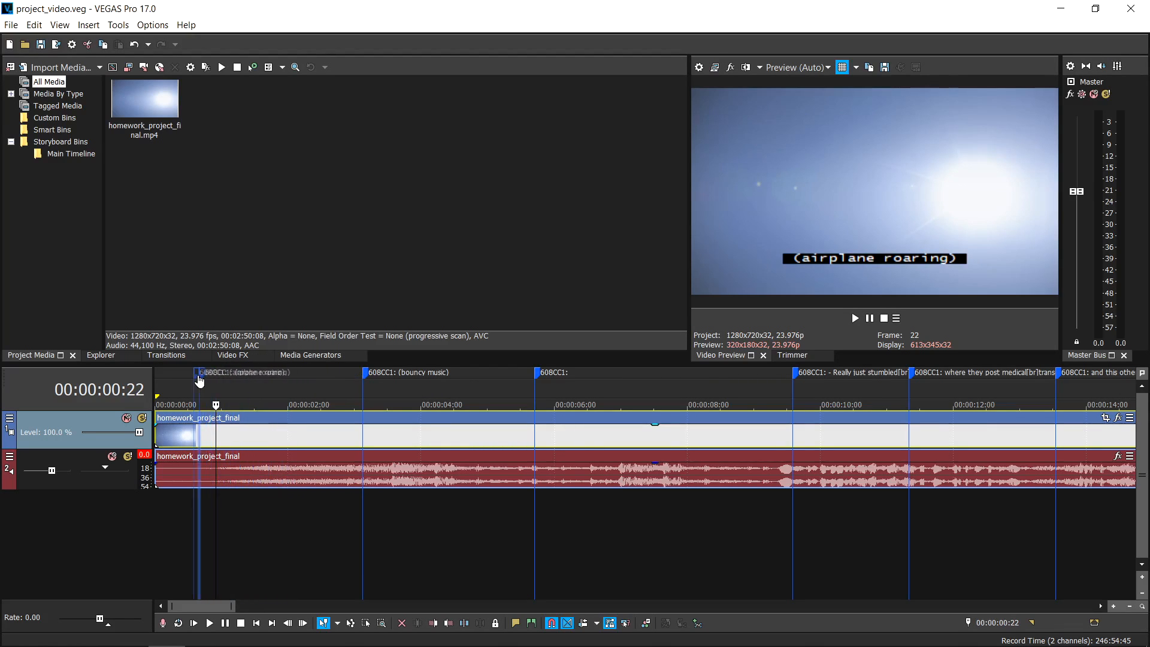
pyautogui.moveTo(199, 380); pyautogui.dragTo(251, 379)
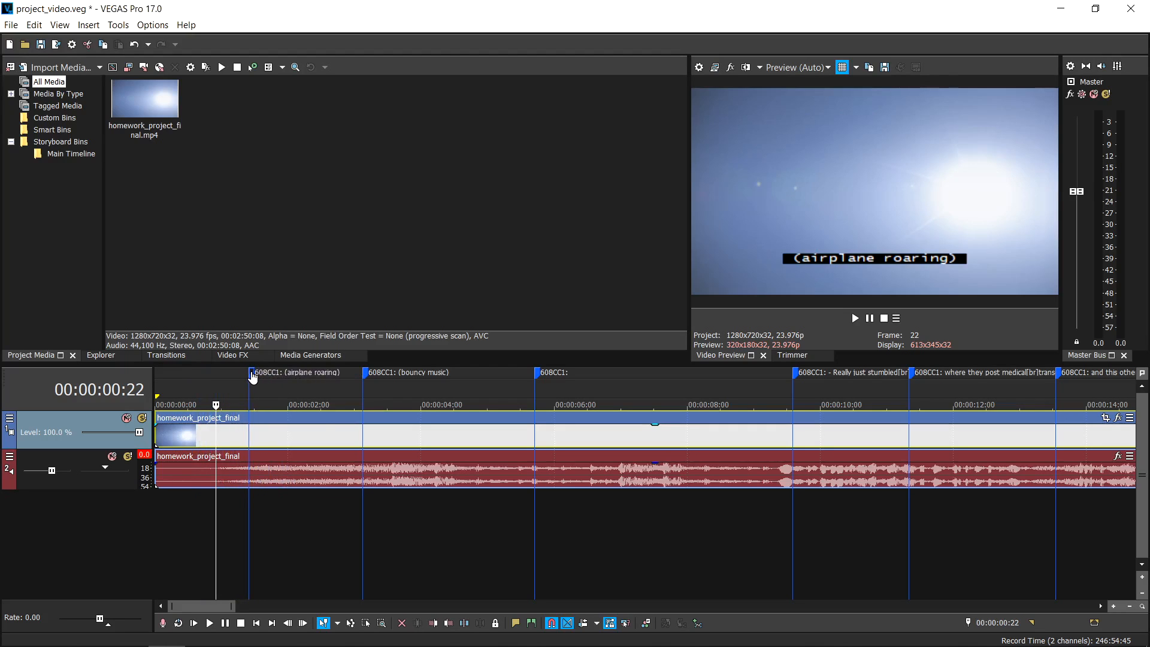
pyautogui.rightClick(252, 379)
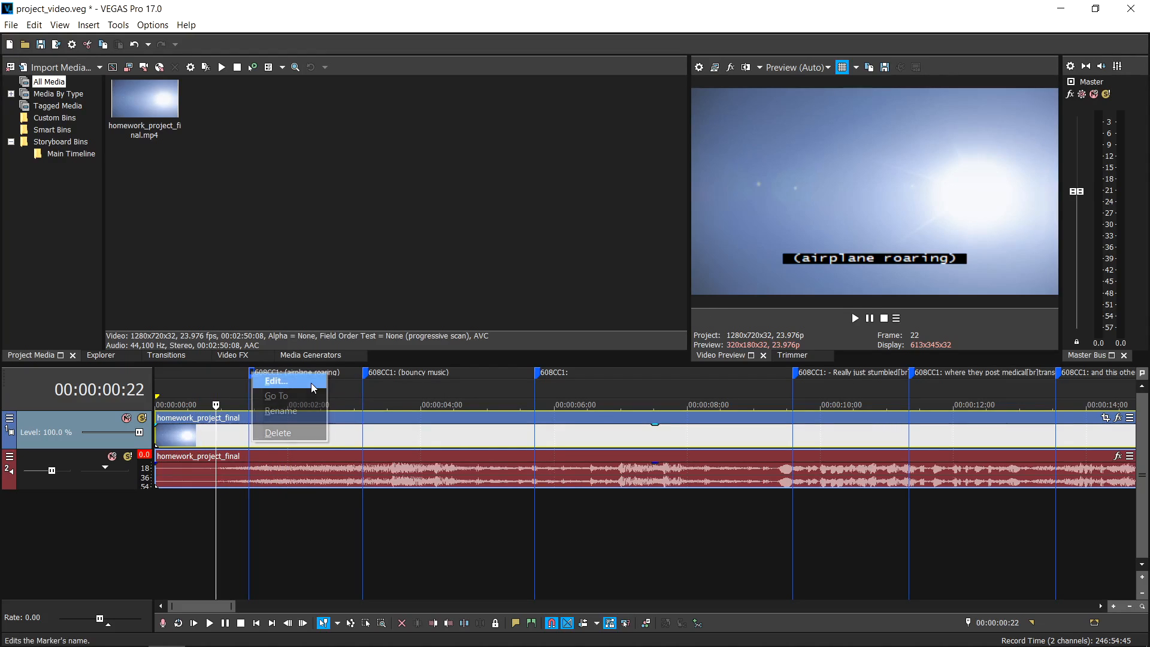
pyautogui.click(275, 381)
pyautogui.moveTo(538, 282); pyautogui.dragTo(526, 282)
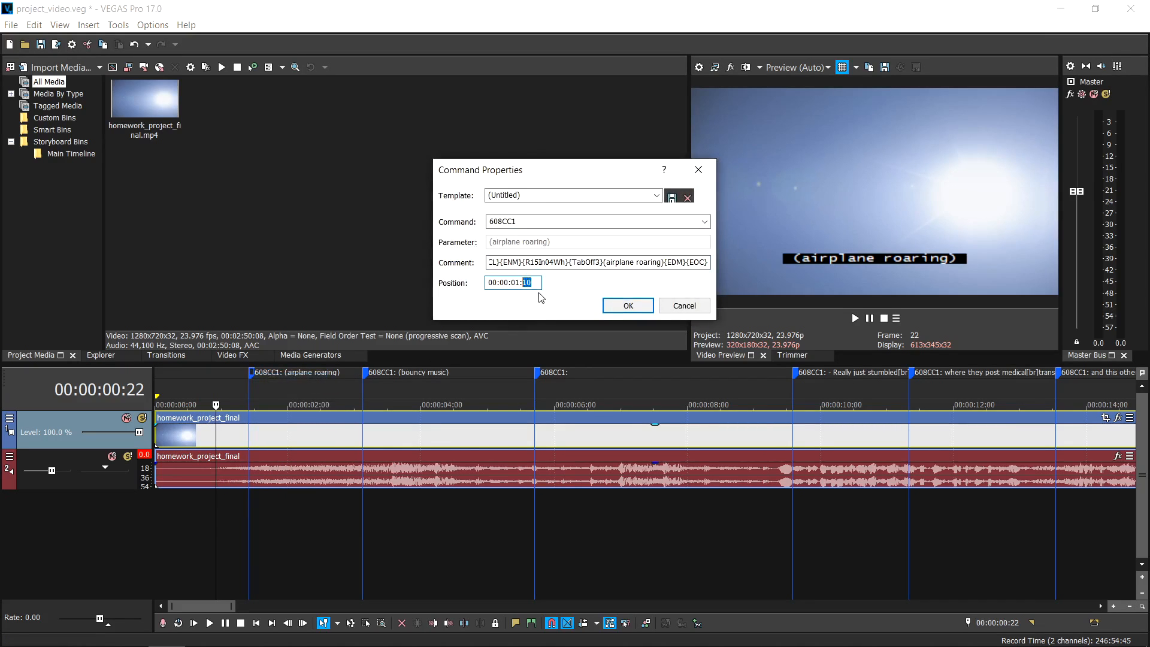
pyautogui.click(628, 306)
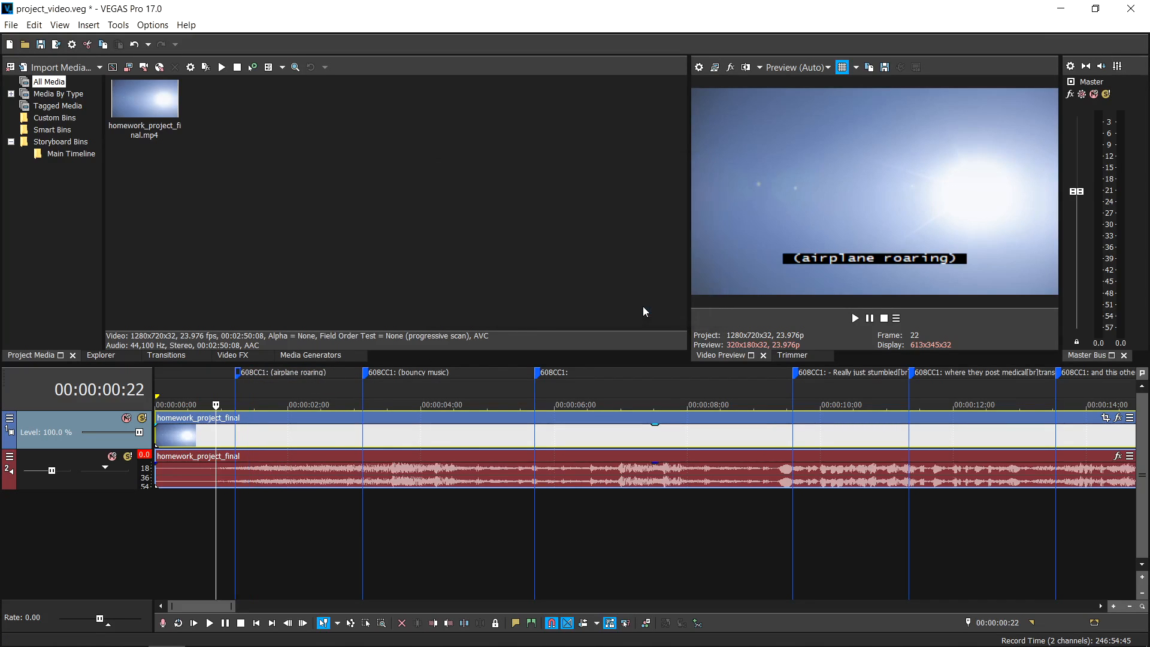
pyautogui.click(239, 377)
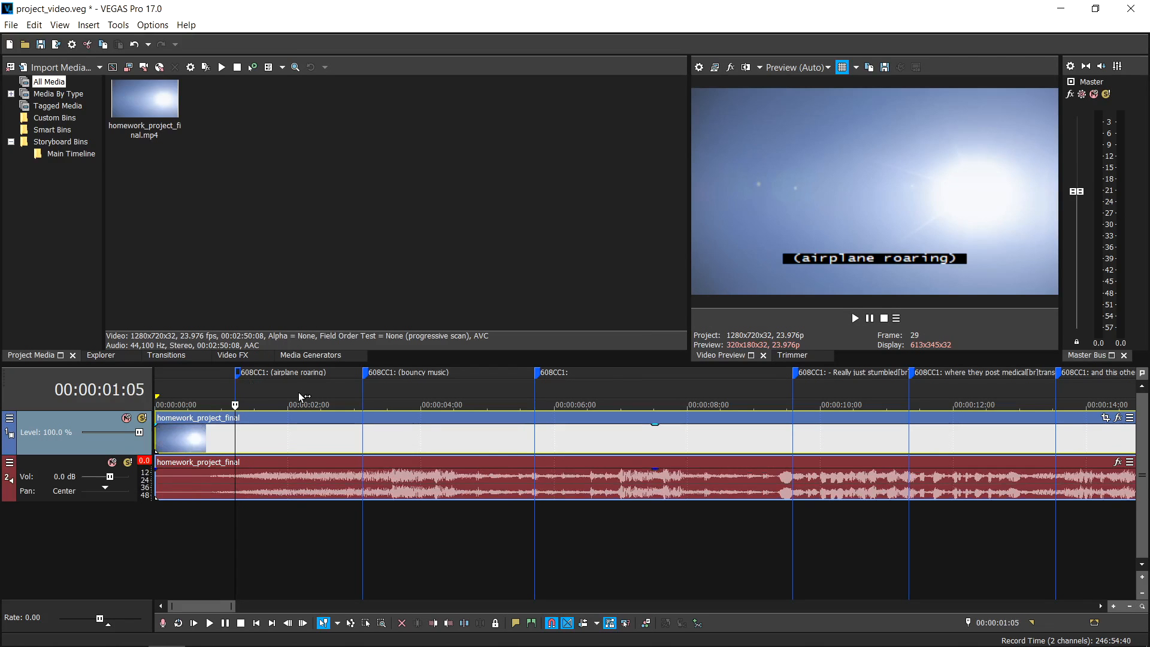
pyautogui.scroll(-2, 298, 393)
pyautogui.scroll(-2, 299, 393)
pyautogui.scroll(-2, 298, 393)
pyautogui.scroll(-2, 304, 395)
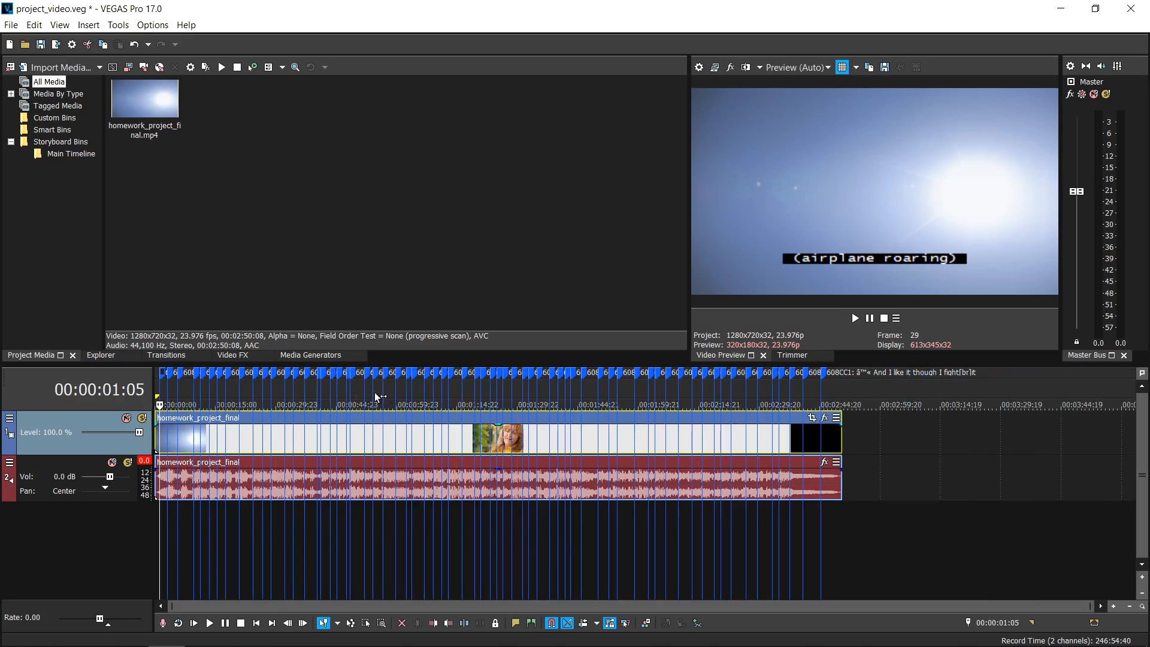
pyautogui.click(823, 376)
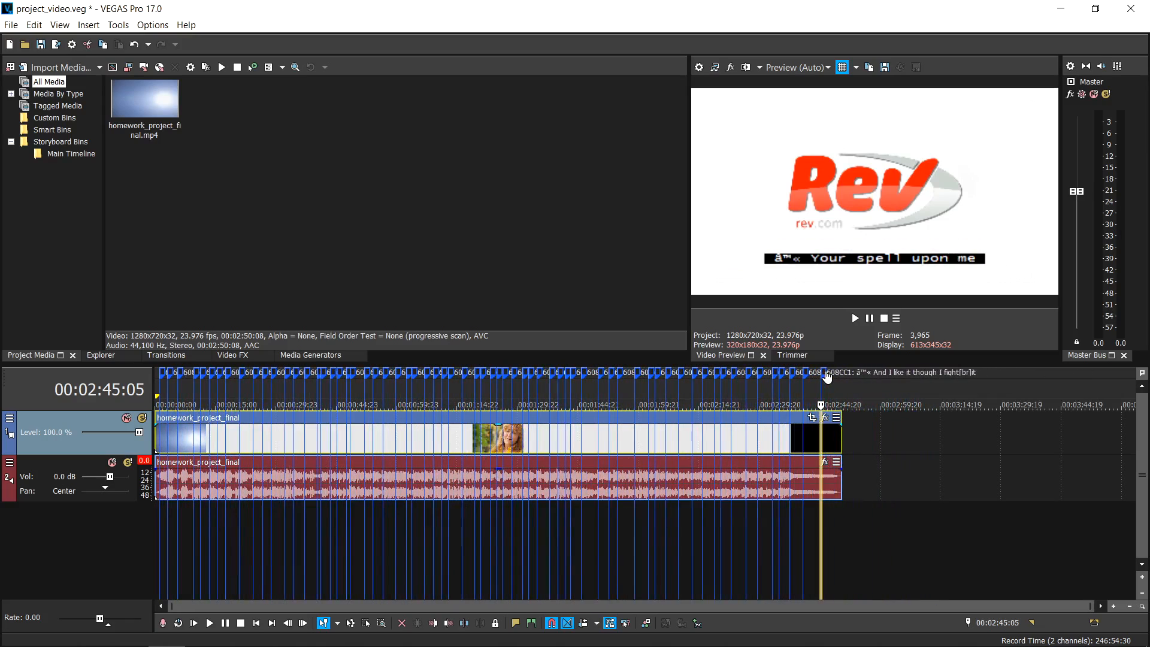
pyautogui.click(175, 404)
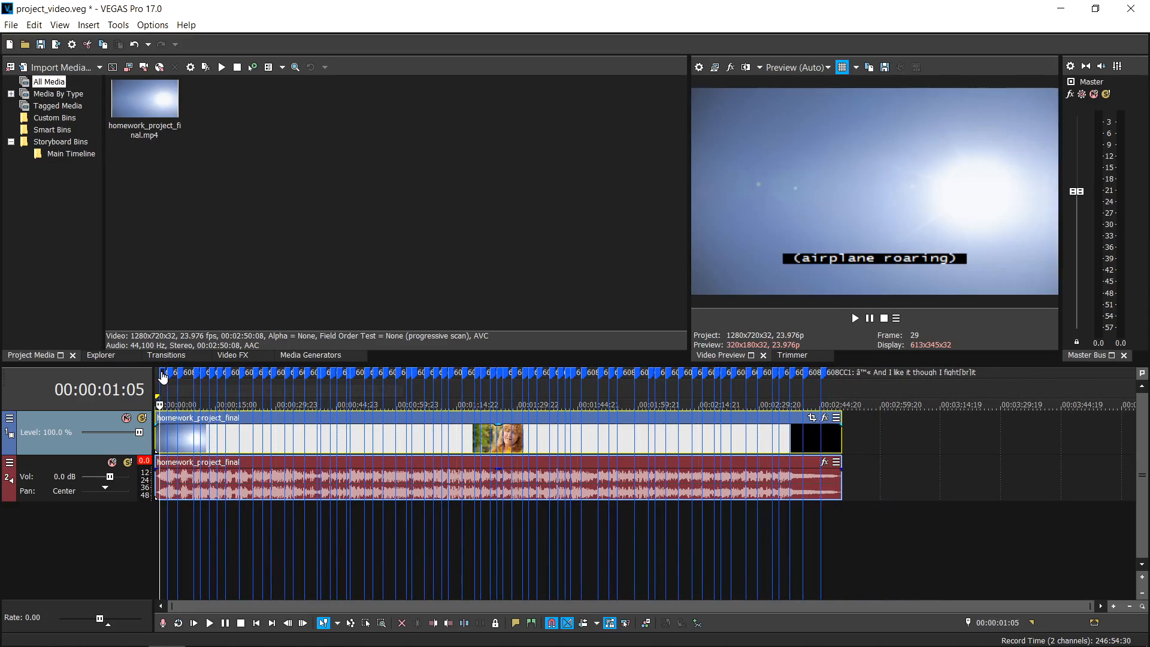
pyautogui.scroll(3, 174, 405)
pyautogui.scroll(3, 175, 404)
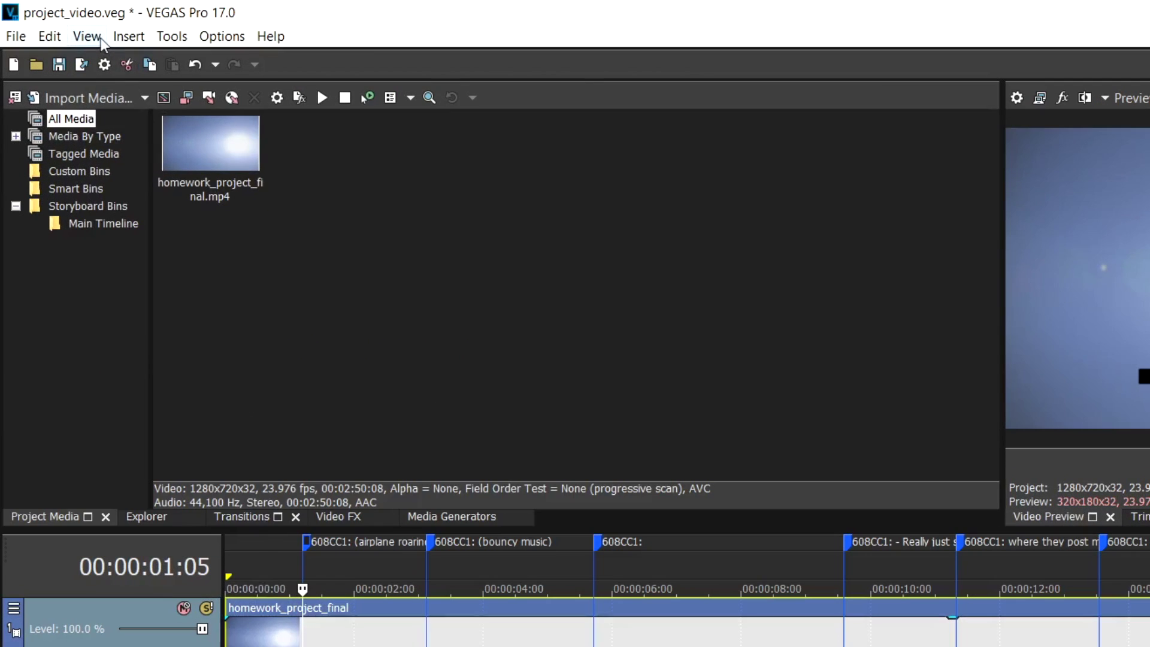
# Show the Edit Details window and set it to list the caption Commands
pyautogui.click(60, 25)
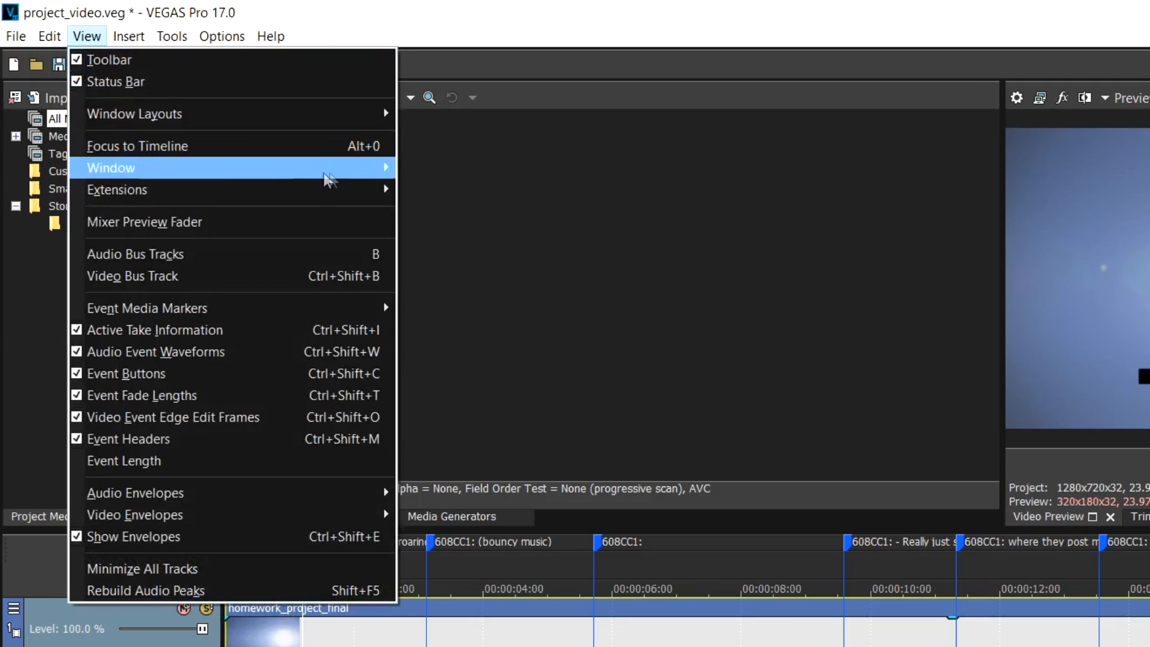
pyautogui.moveTo(111, 167)
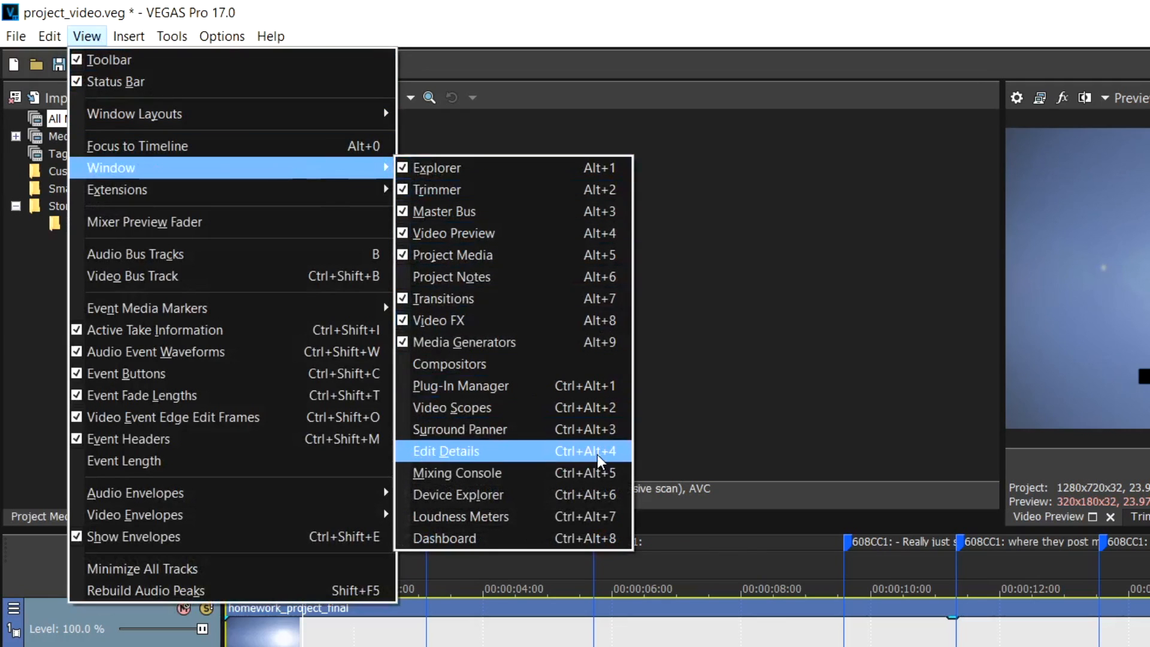
pyautogui.click(601, 457)
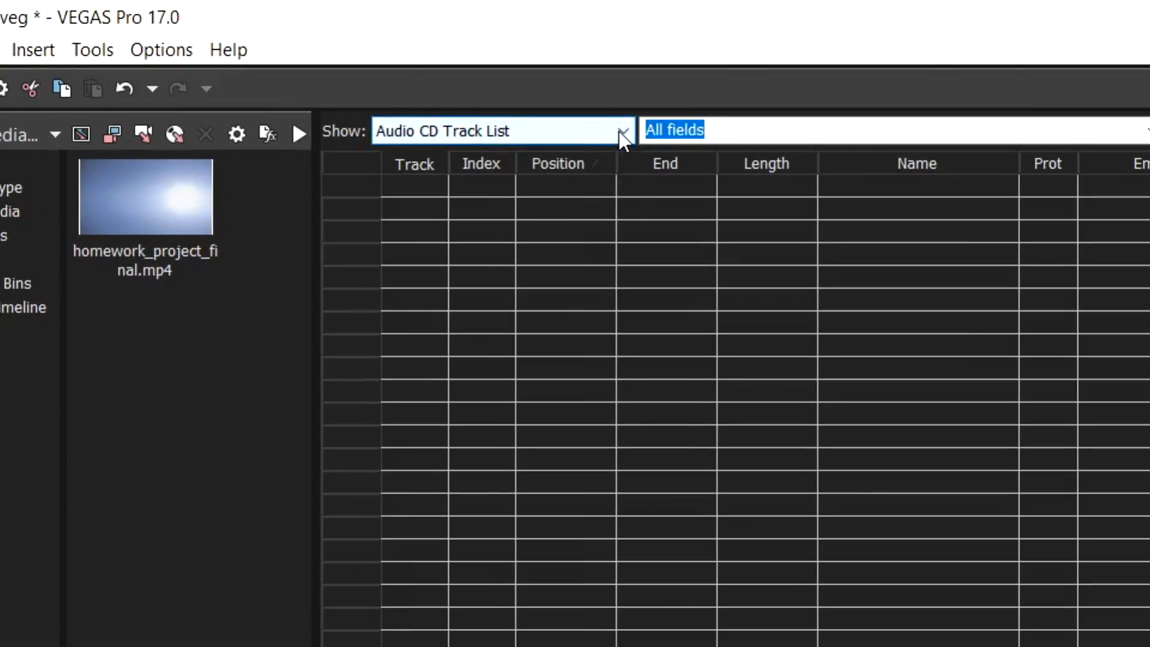
pyautogui.click(618, 131)
pyautogui.click(603, 176)
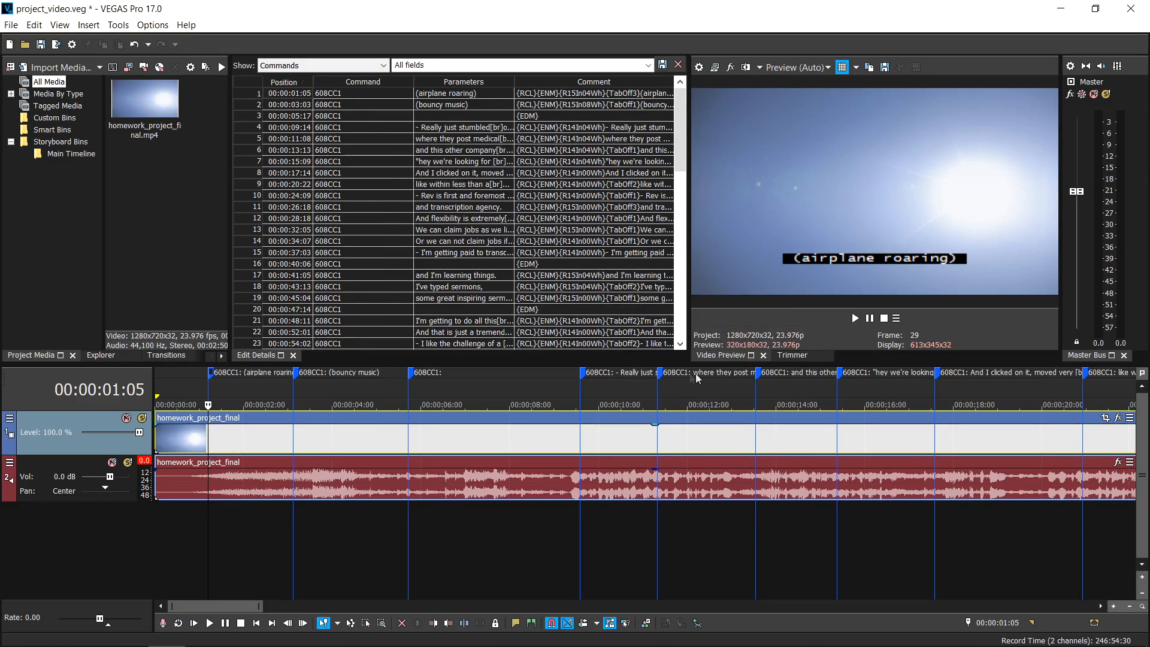
# Play to the 'and transcription agency.' line and drag its marker later to 00:00:17:16
pyautogui.click(855, 319)
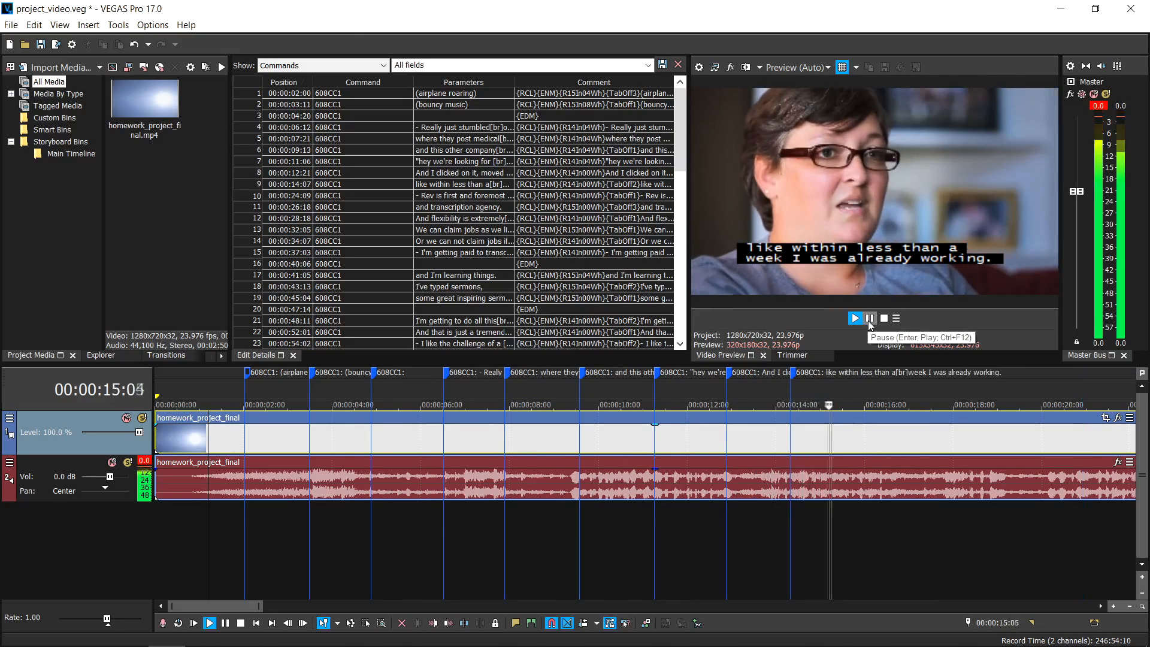
pyautogui.click(870, 319)
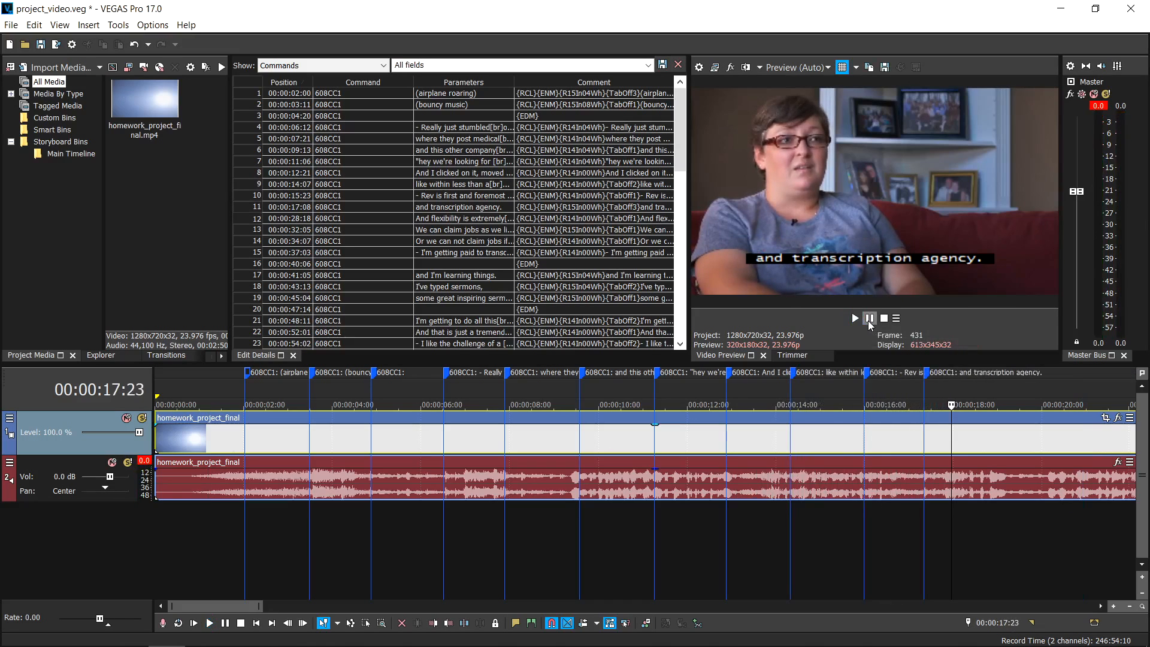
pyautogui.moveTo(926, 372)
pyautogui.mouseDown()
pyautogui.moveTo(938, 372)
pyautogui.moveTo(938, 404)
pyautogui.mouseUp()
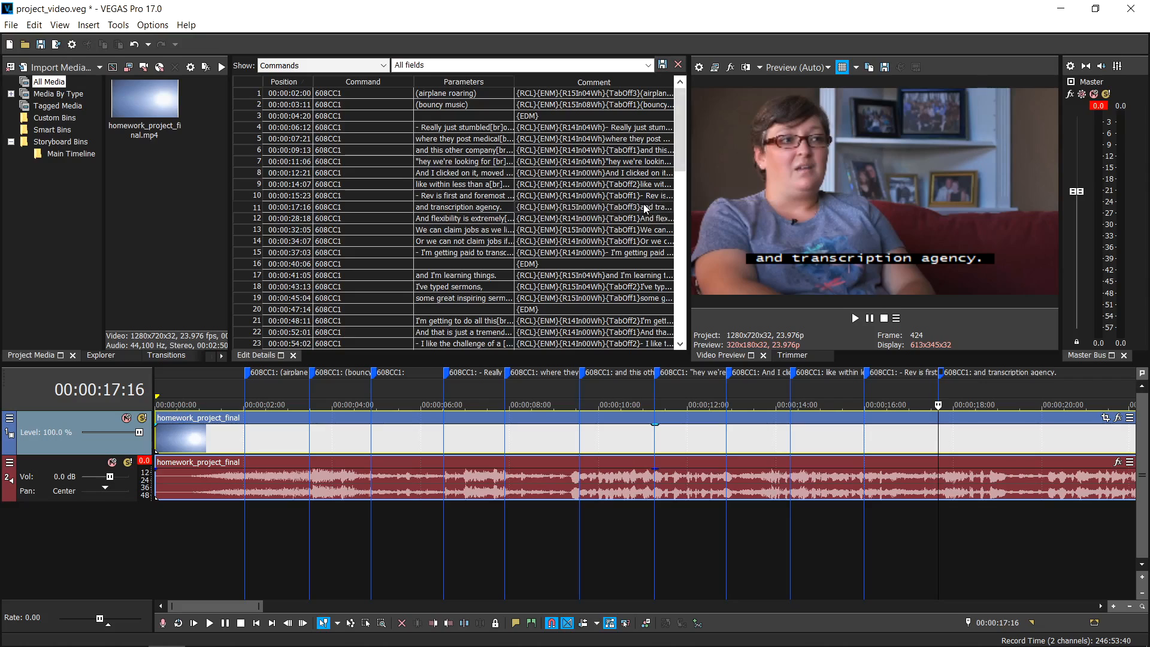
pyautogui.click(644, 204)
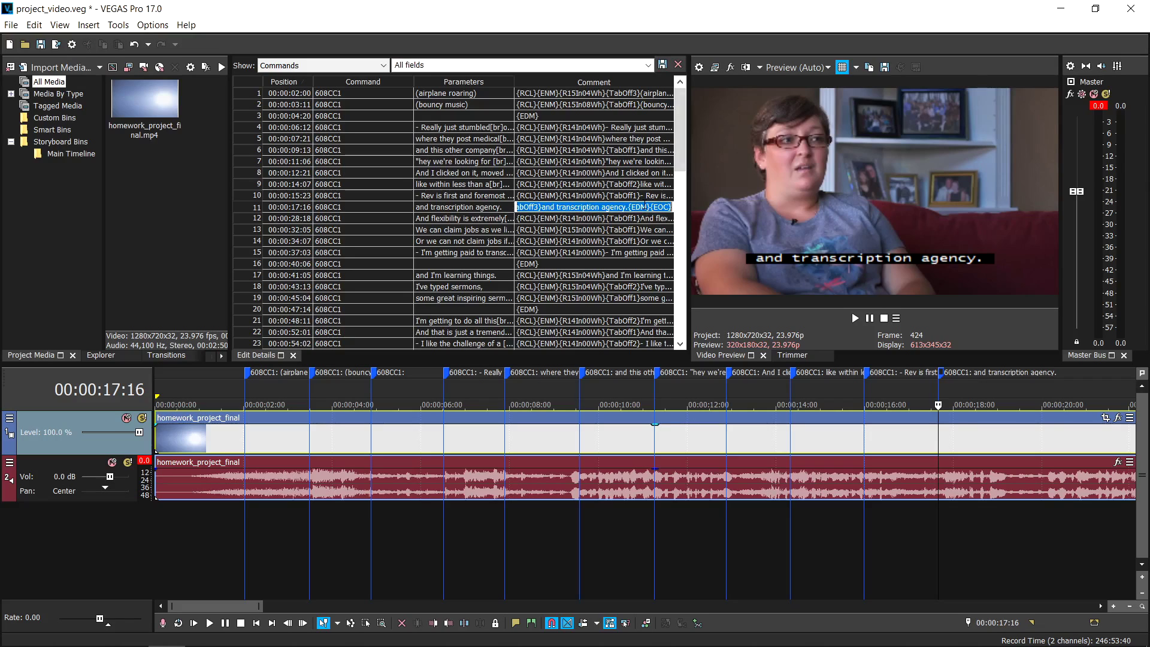
# Insert {BlTxt} and {BgWh} markup before row 11's caption text and preview the result
pyautogui.click(543, 208)
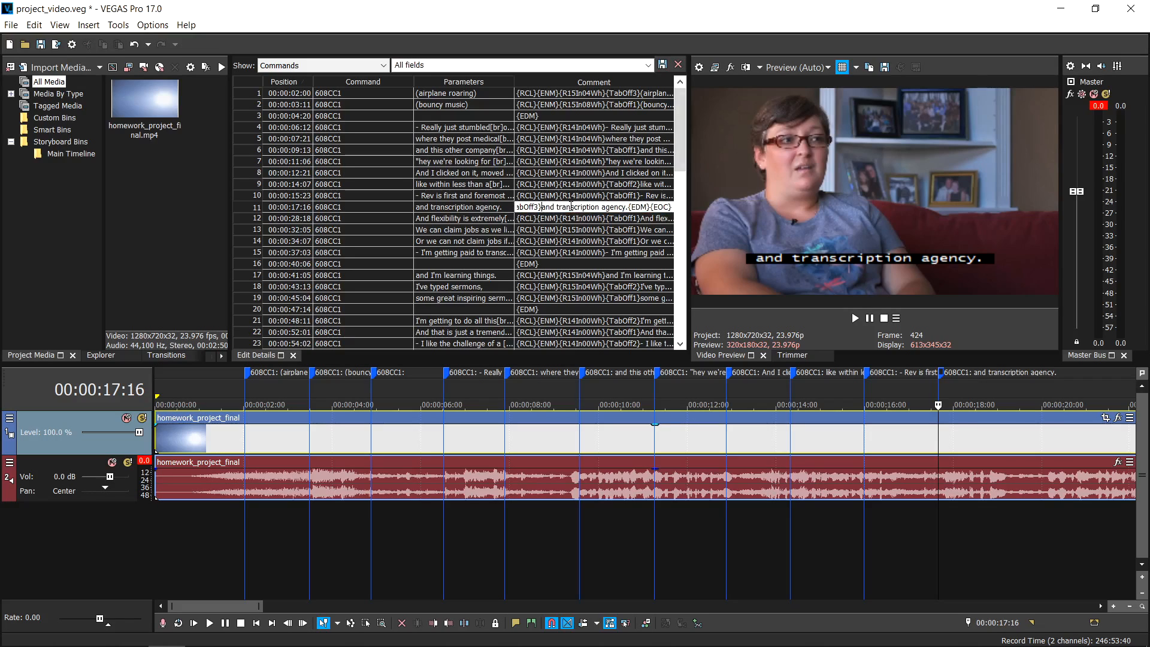
pyautogui.write('{}')
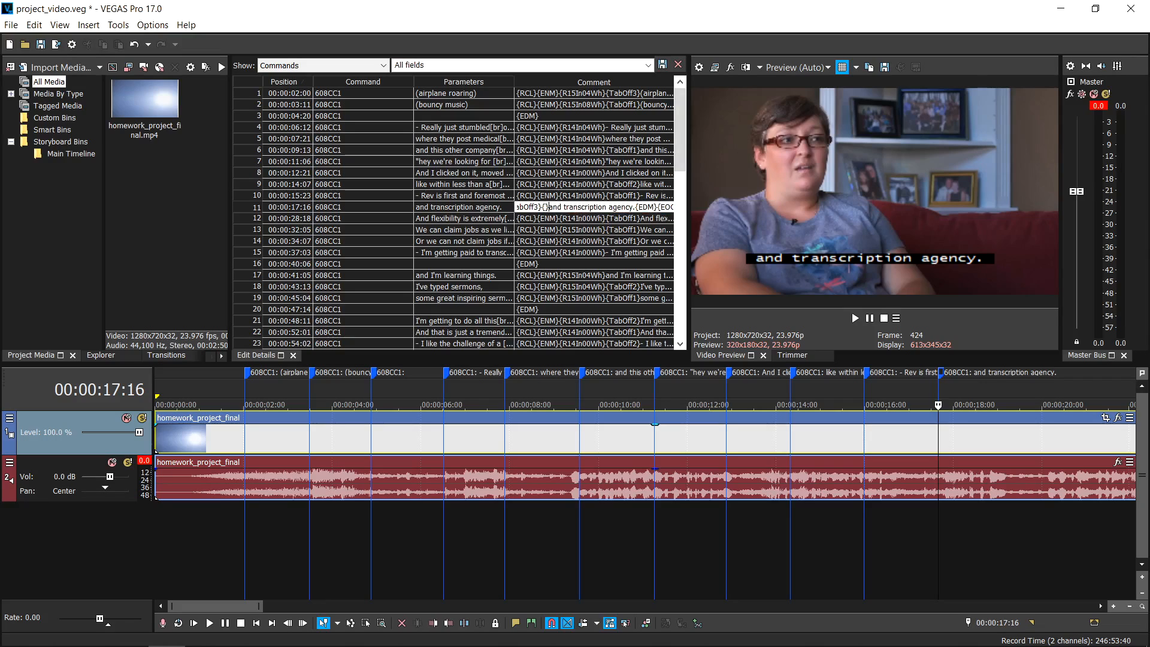
pyautogui.write('Bl')
pyautogui.write('Txt')
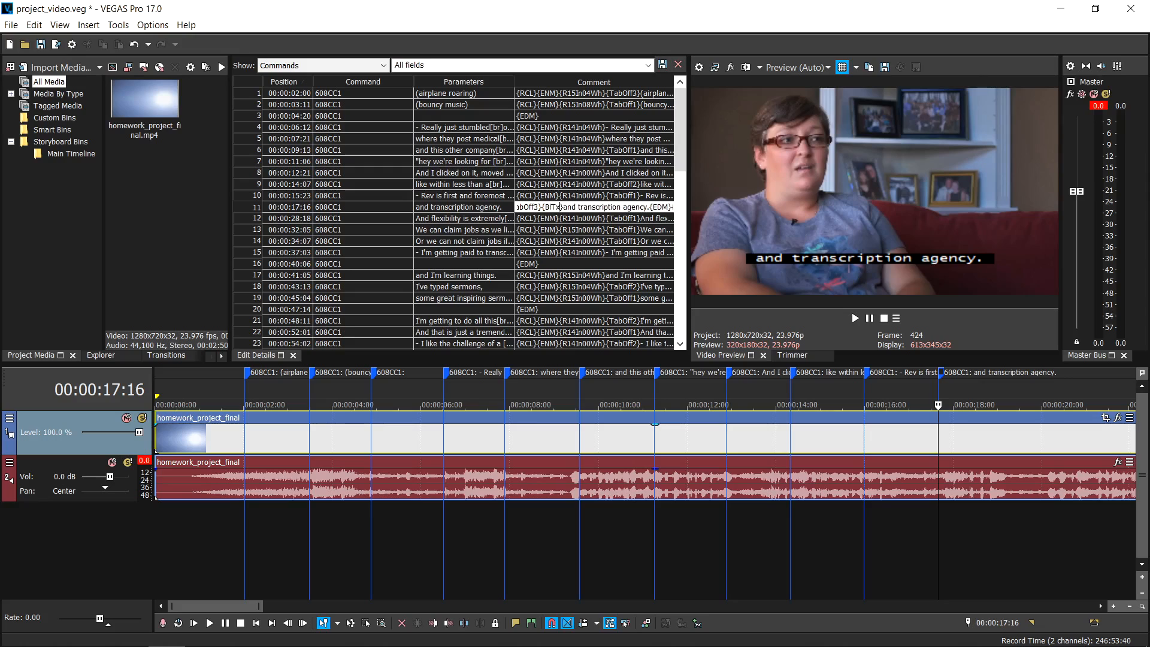
pyautogui.press('Return')
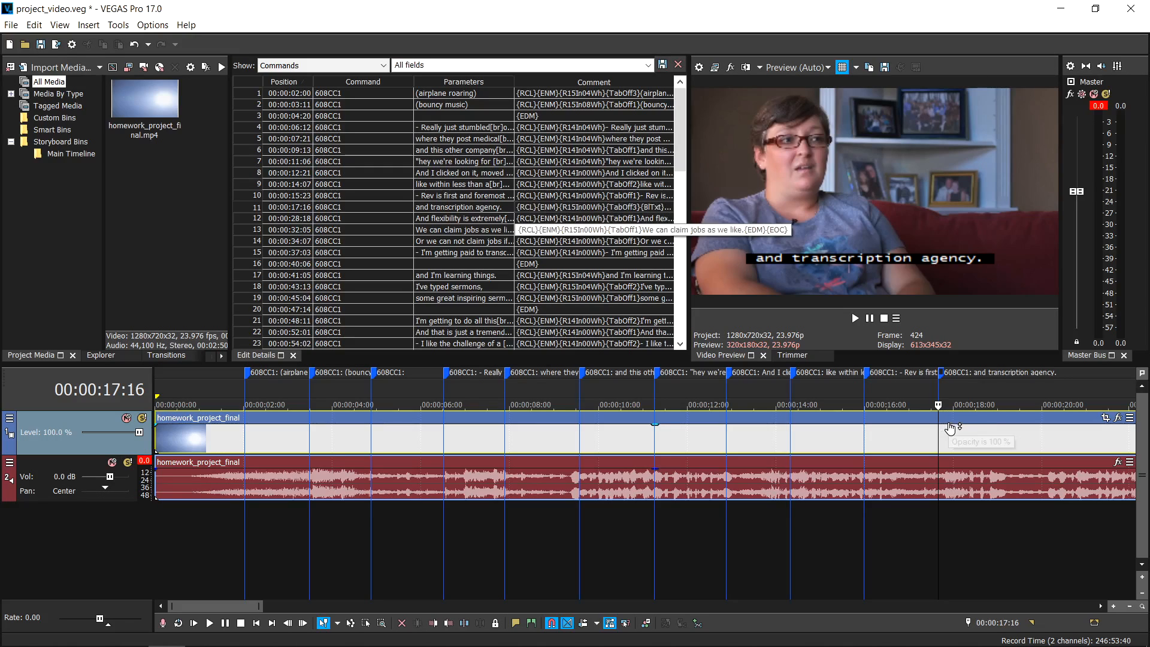
pyautogui.click(951, 405)
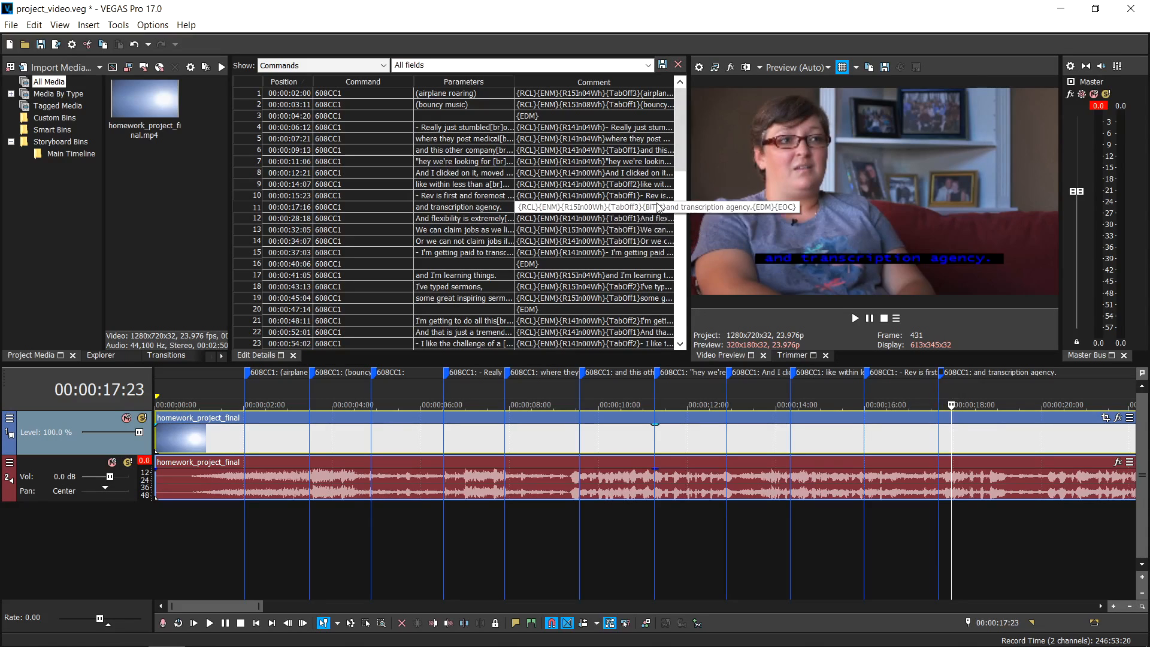
pyautogui.doubleClick(547, 208)
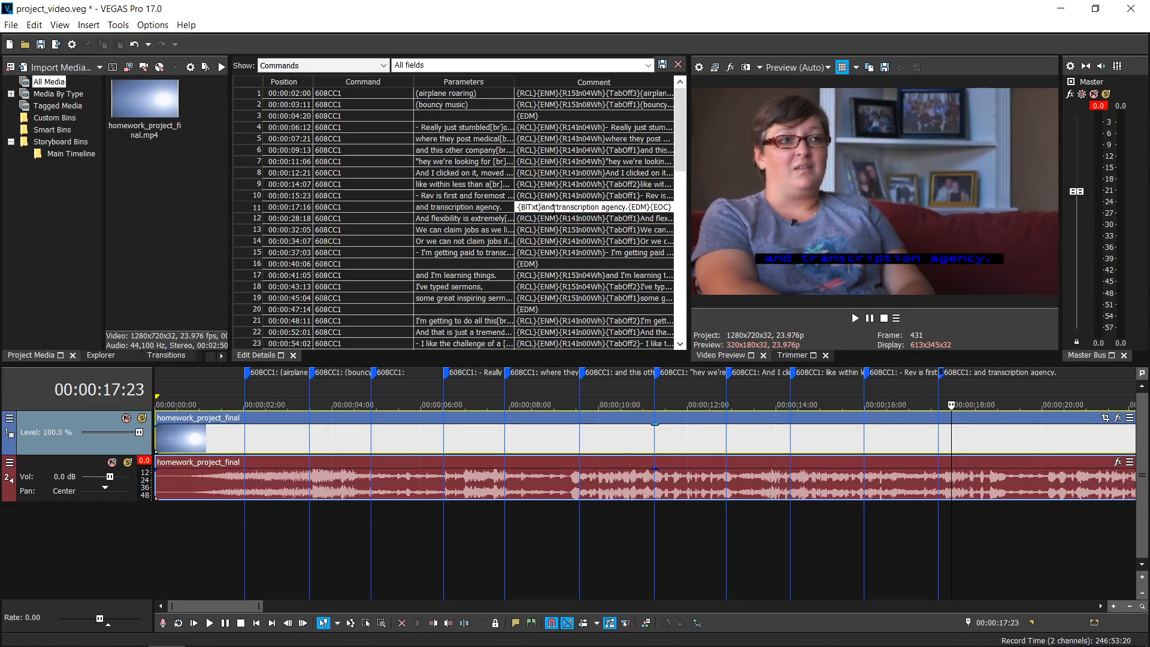
pyautogui.write('{}')
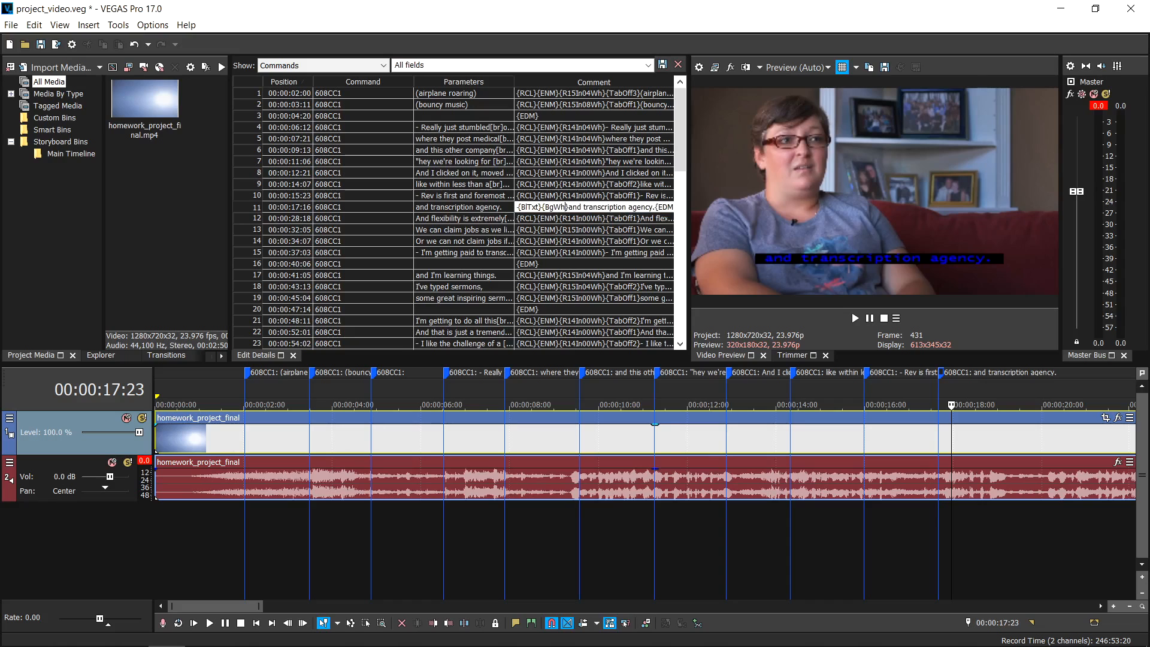
pyautogui.press('Return')
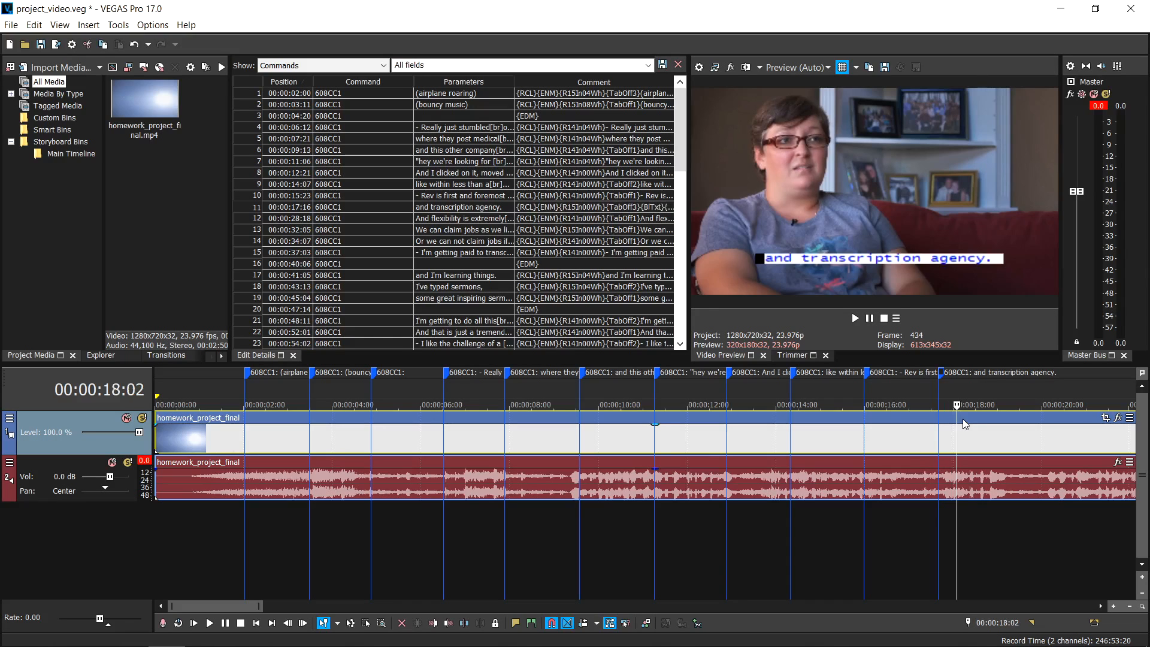
pyautogui.hotkey('alt', 'Tab')
pyautogui.scroll(-1, 630, 360)
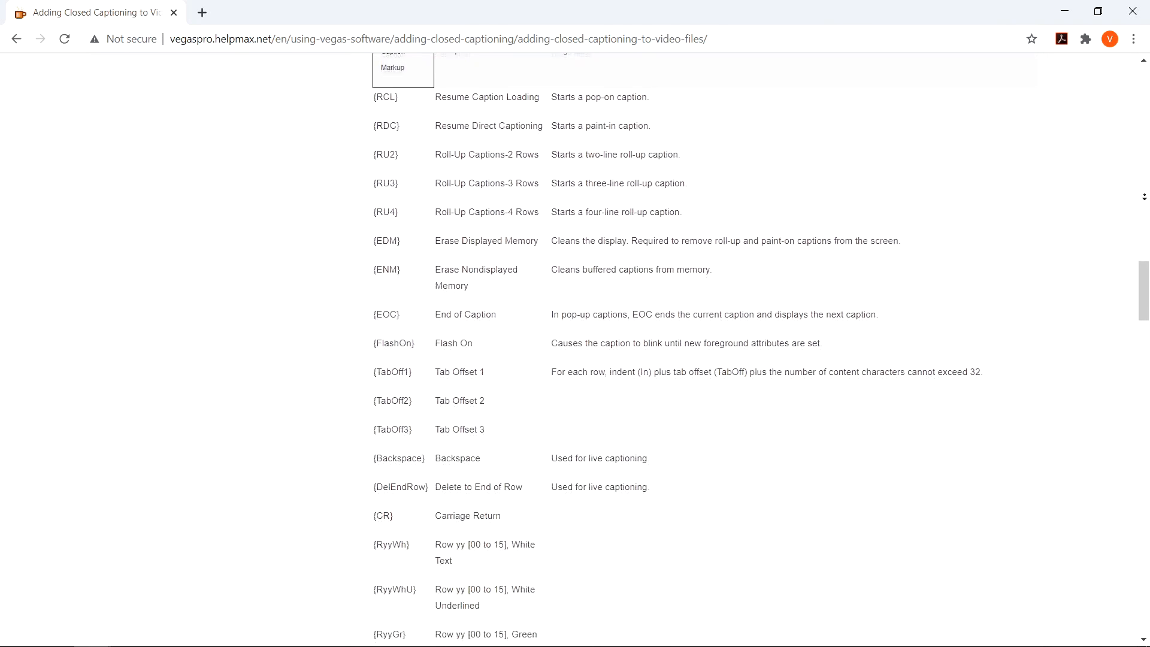
pyautogui.scroll(-2, 683, 360)
pyautogui.scroll(-1, 682, 360)
pyautogui.scroll(-1, 682, 359)
pyautogui.scroll(-1, 684, 360)
pyautogui.scroll(-1, 683, 360)
pyautogui.scroll(-2, 683, 359)
pyautogui.scroll(-2, 683, 359)
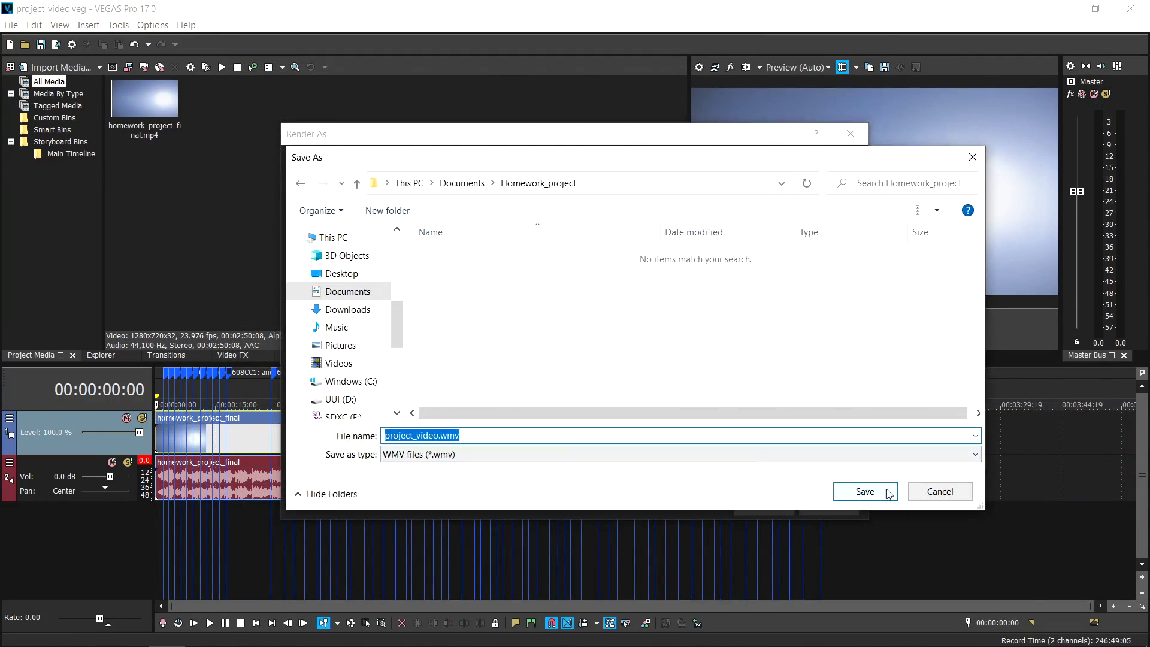
# Confirm project_video.wmv in the Homework_project folder as the render output
pyautogui.click(864, 492)
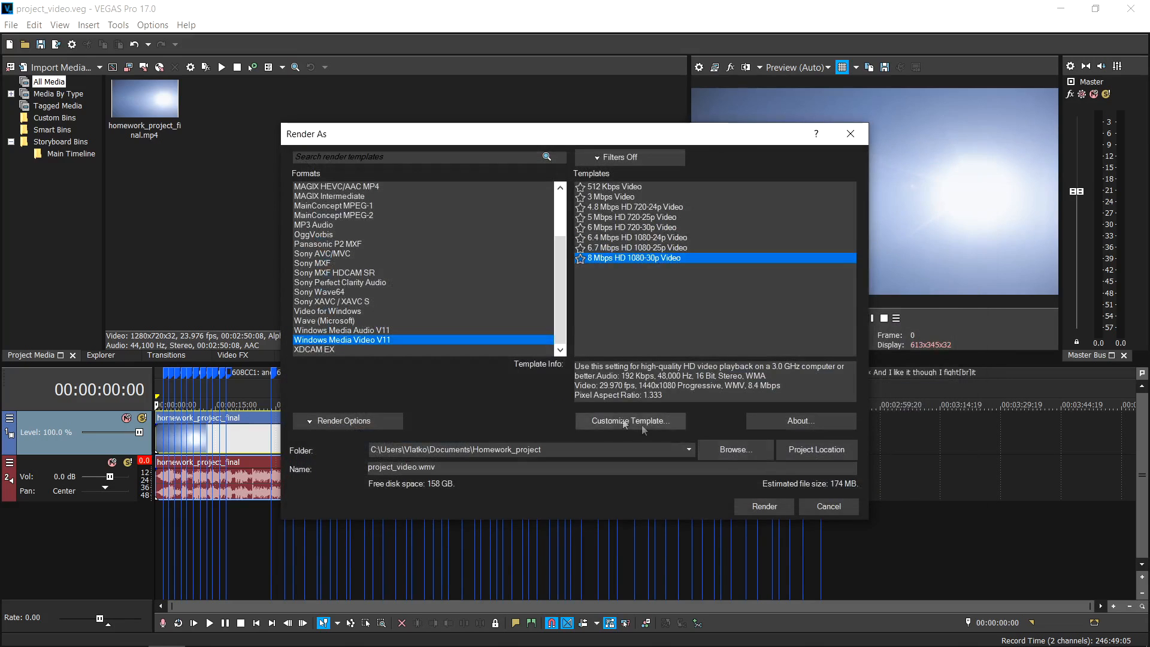